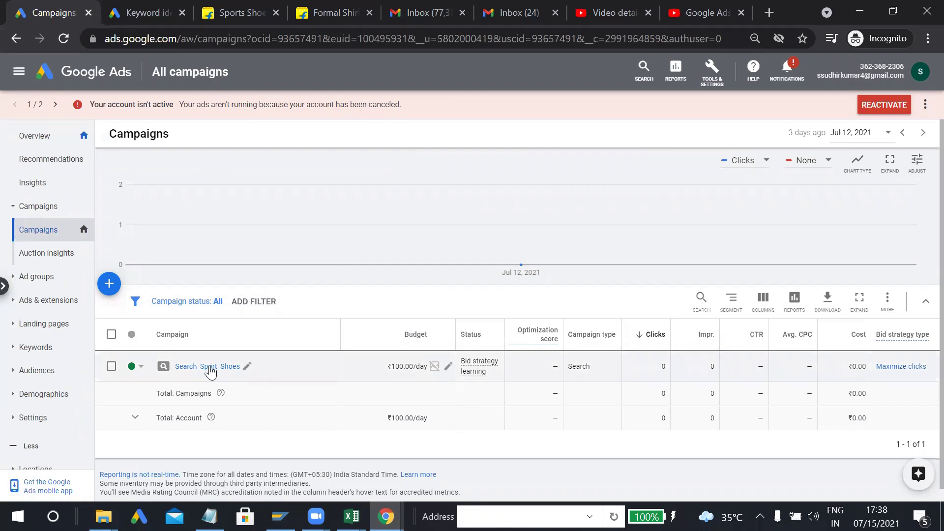
Step: Start a new ad group in the Search_Sport_Shoes campaign and name it Phrase_Sport_Shoes
click(211, 370)
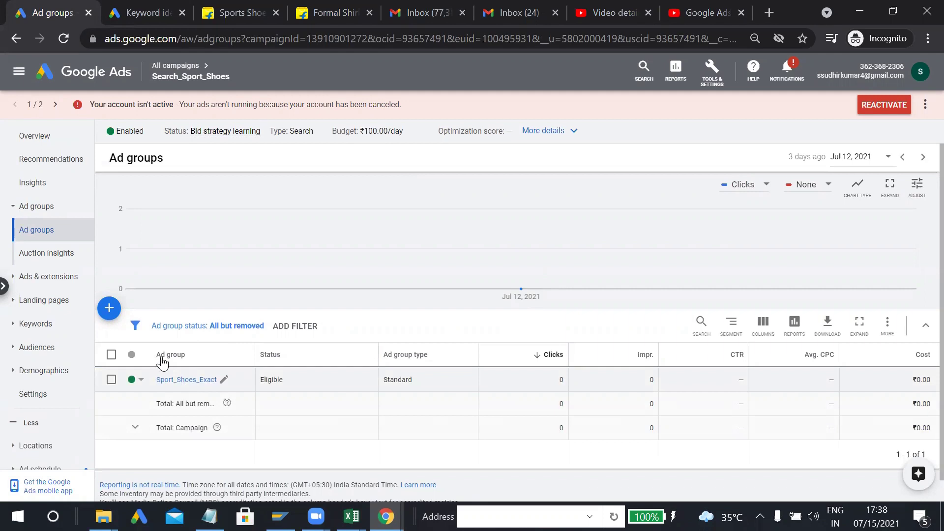
click(112, 315)
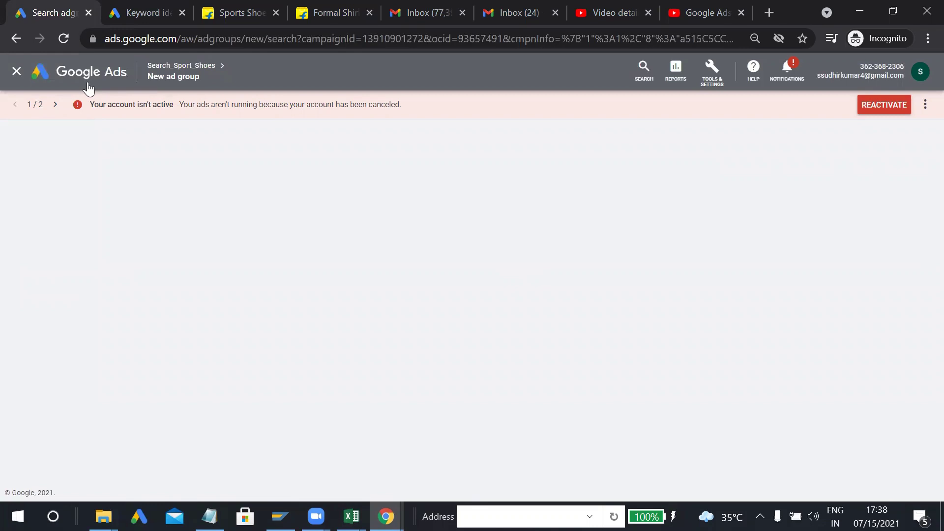
mouse_move(236, 85)
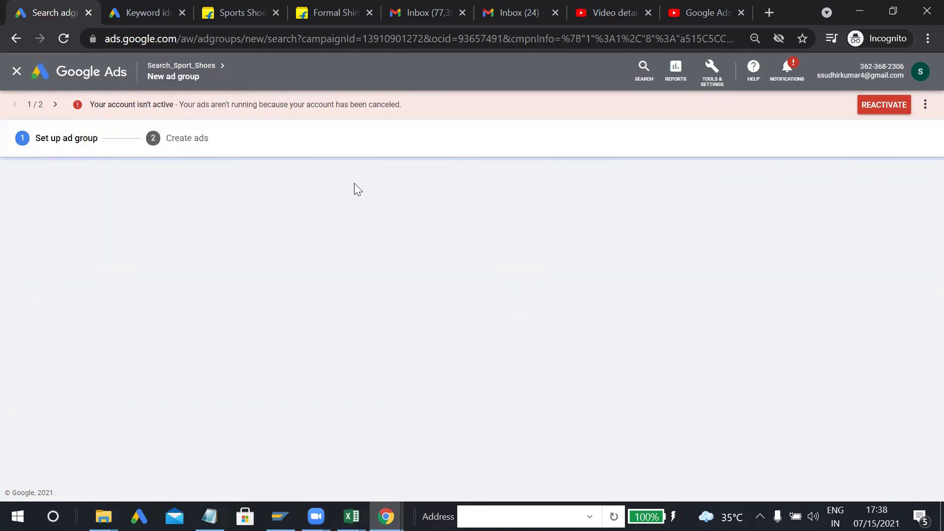
triple_click(305, 263)
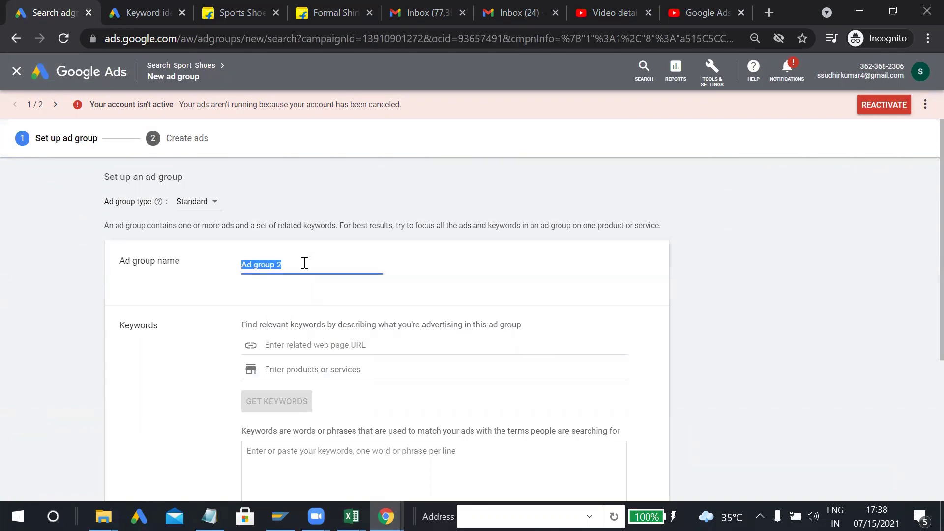
text(Phrase_Sport_Shoes)
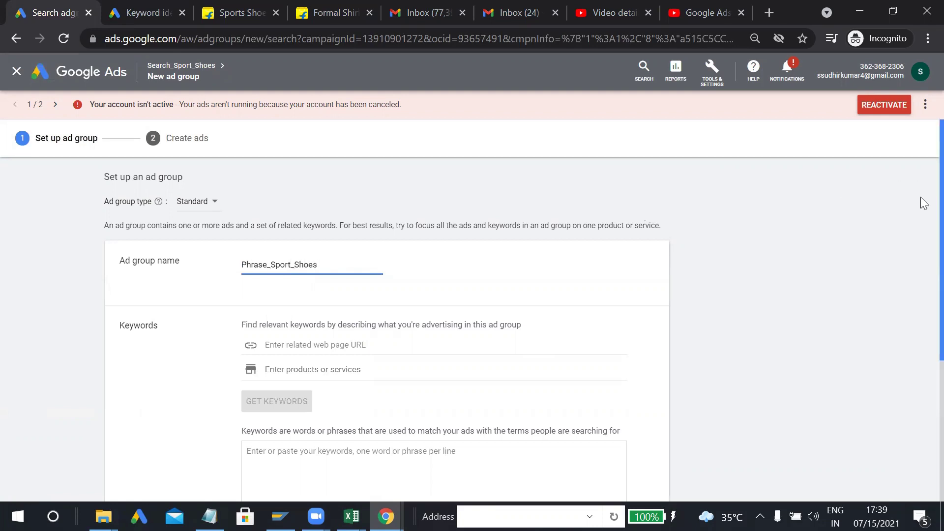
Step: Switch to the Book1 workbook in Excel and compare the keyword lists on the Phrase and Exact sheets
scroll(921, 259, down, 2)
scroll(925, 329, down, 2)
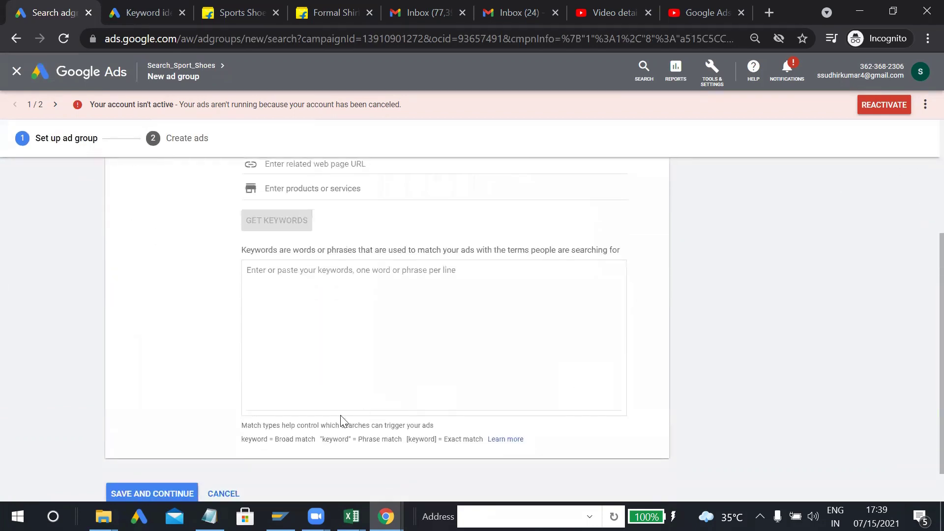
mouse_move(351, 517)
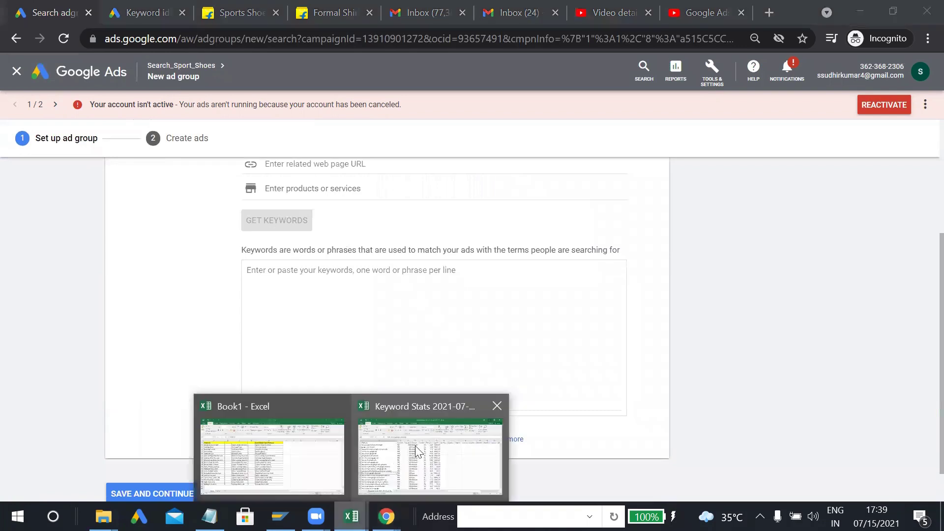
click(245, 472)
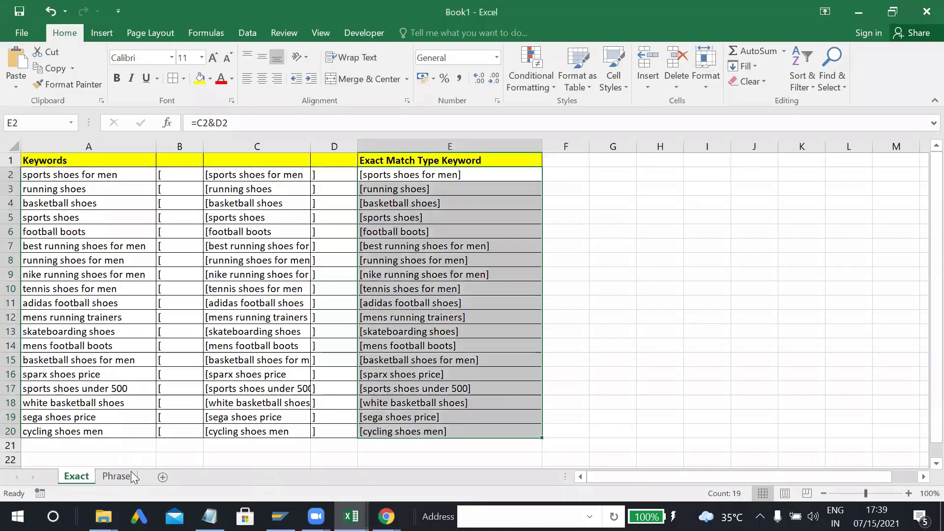
click(128, 473)
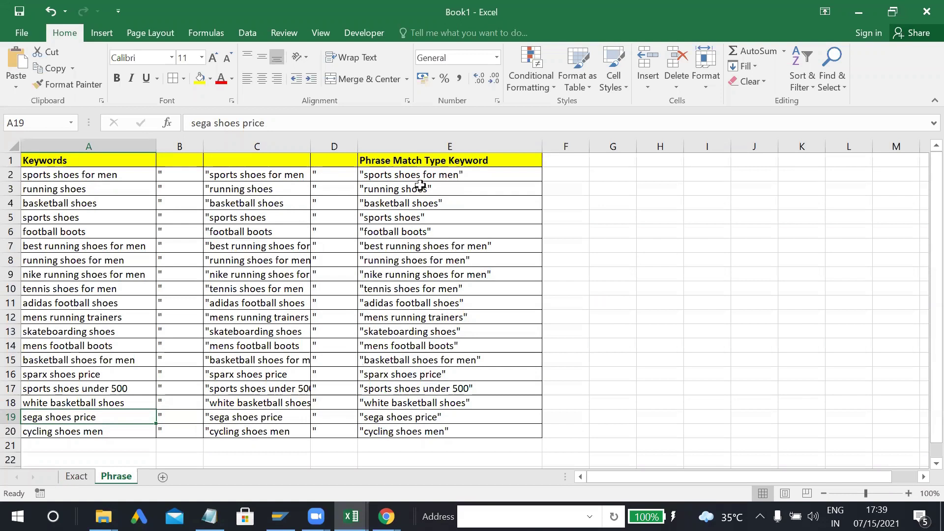
click(81, 477)
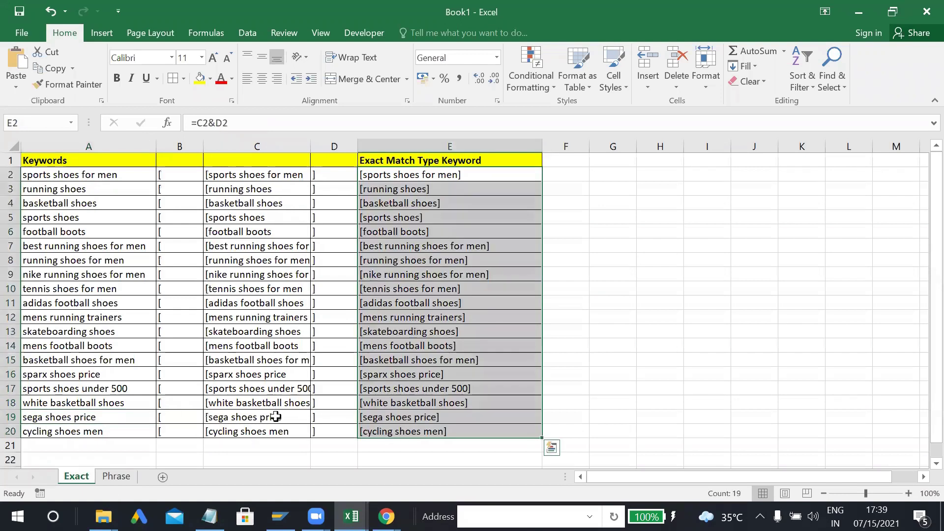
click(470, 177)
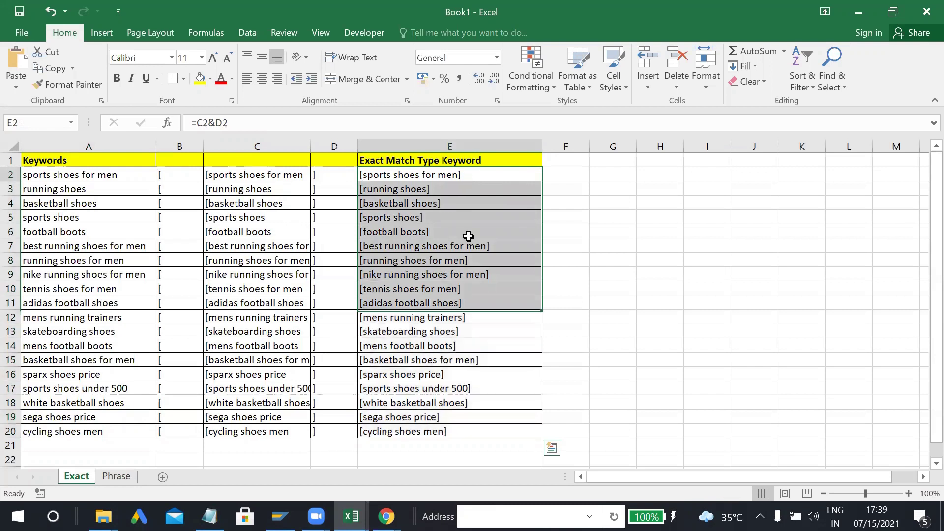
shift+click(478, 427)
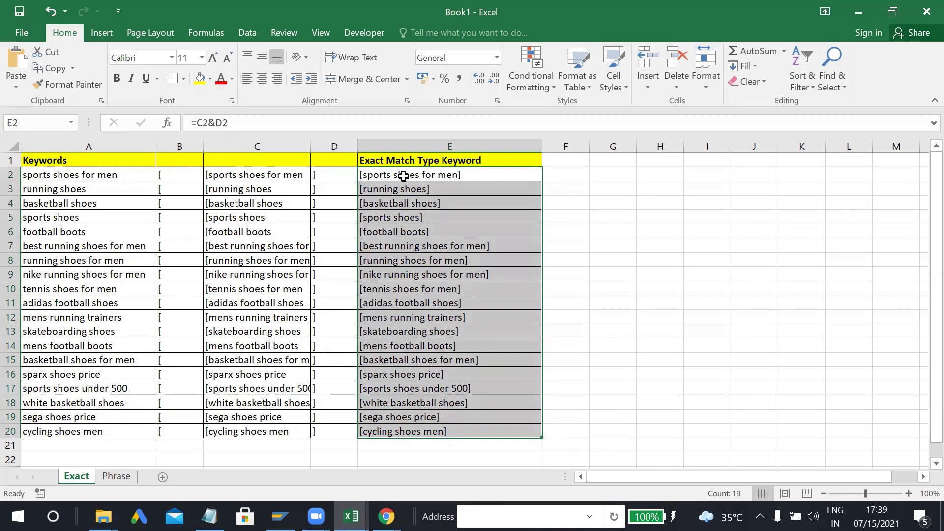
Step: Widen column F on the Exact sheet and enter "sports footwear for men" in cell F2
click(565, 173)
drag(590, 145, 733, 191)
text(sports )
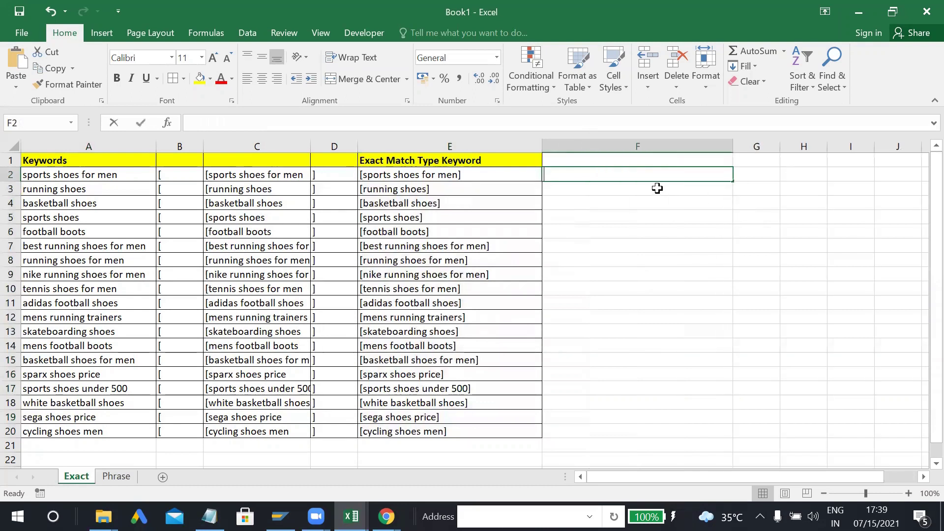
text(footwear)
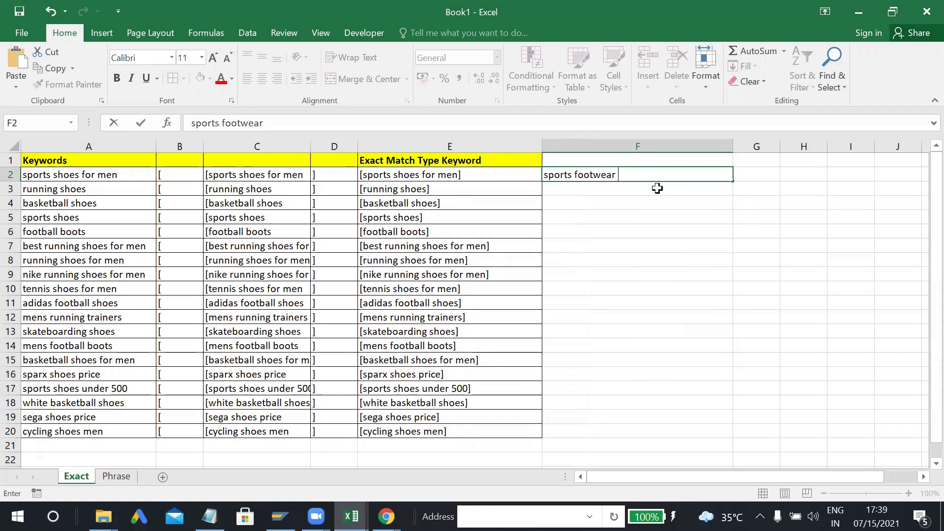
text( fpr)
key(BackSpace)
key(BackSpace)
text(or men)
key(Return)
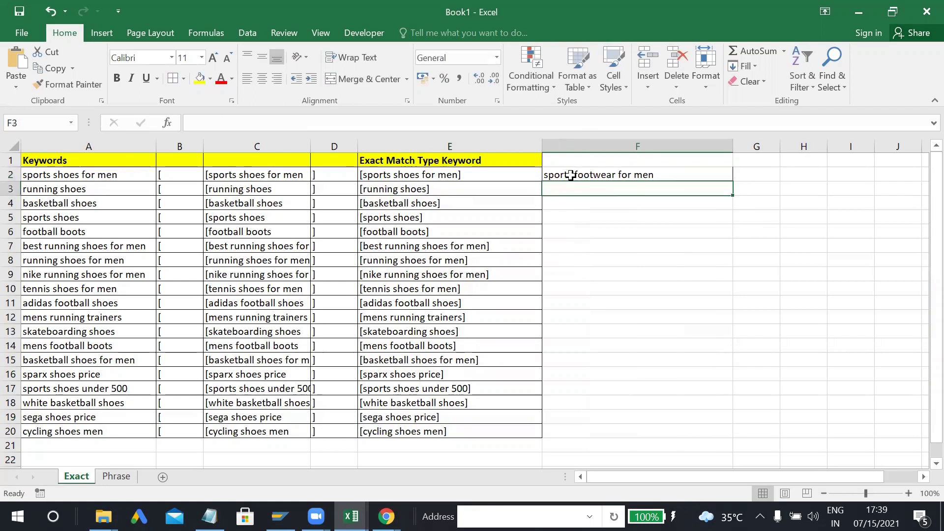
Step: Inspect the formula behind the first exact match keyword in cell E2
click(490, 173)
double_click(489, 174)
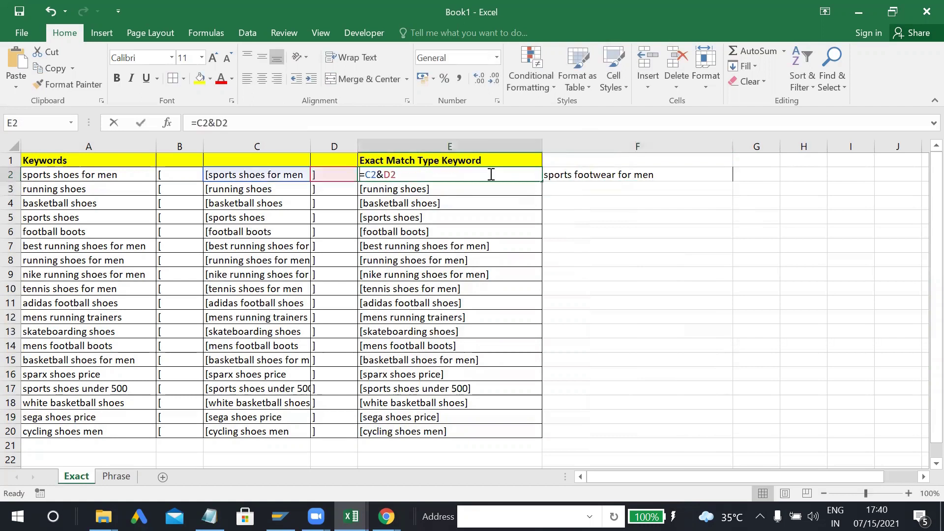
key(Return)
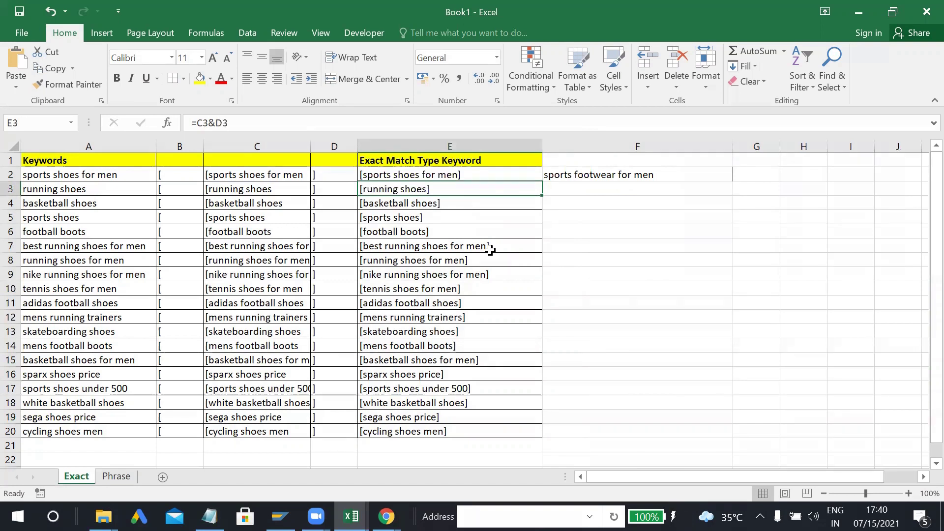
Step: Copy the phrase match keywords E2:E20 from the Phrase sheet into the new Google Ads ad group's keywords and continue to ad creation
click(110, 476)
drag(405, 178, 428, 432)
key(ctrl+c)
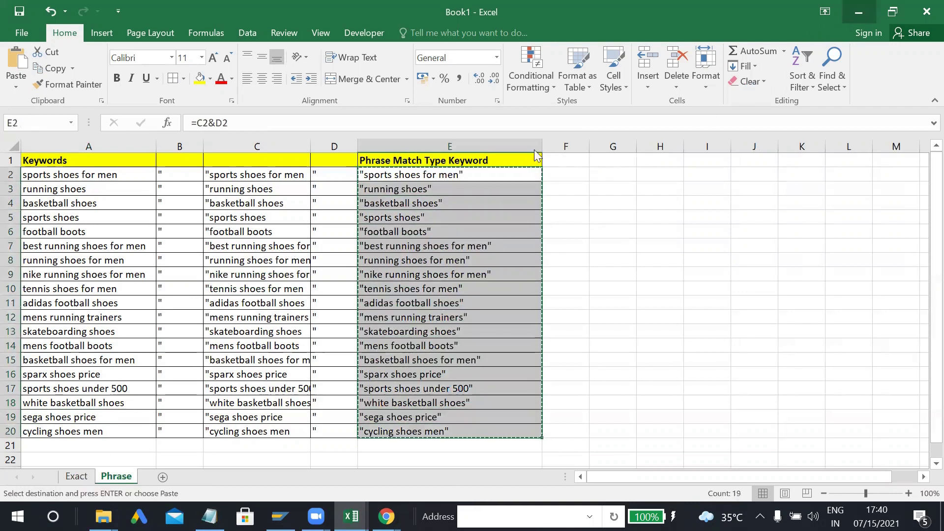
click(860, 12)
click(294, 285)
key(ctrl+v)
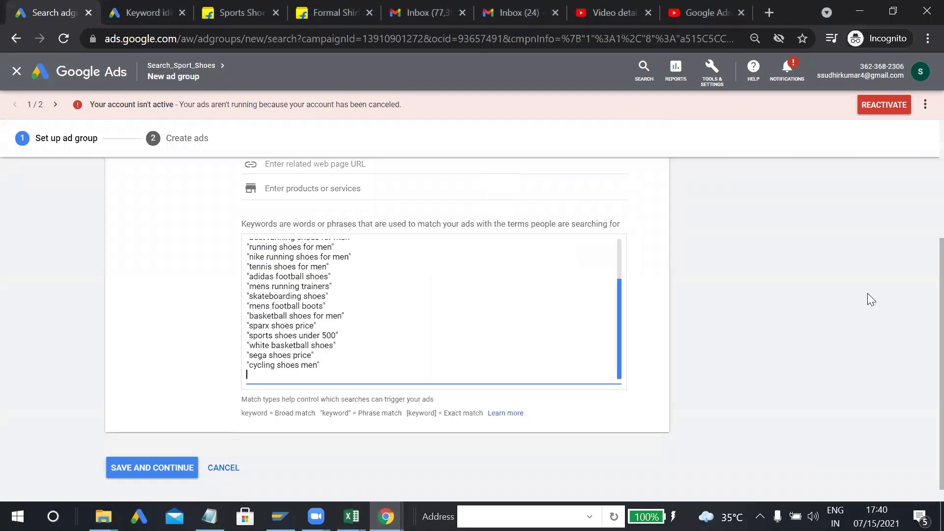
scroll(923, 334, down, 1)
click(159, 451)
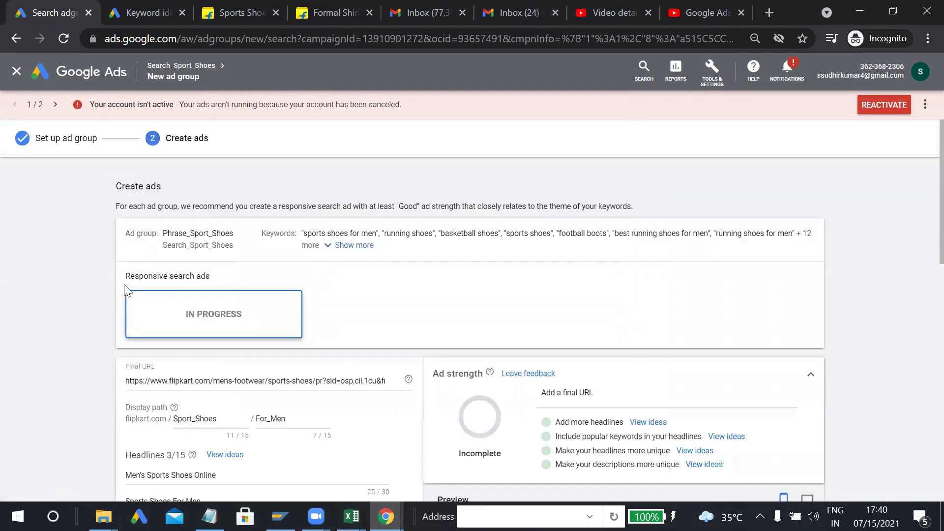
Step: Review the prefilled responsive search ad and its campaign extensions, then finish the ad and save the ad group
scroll(920, 273, down, 6)
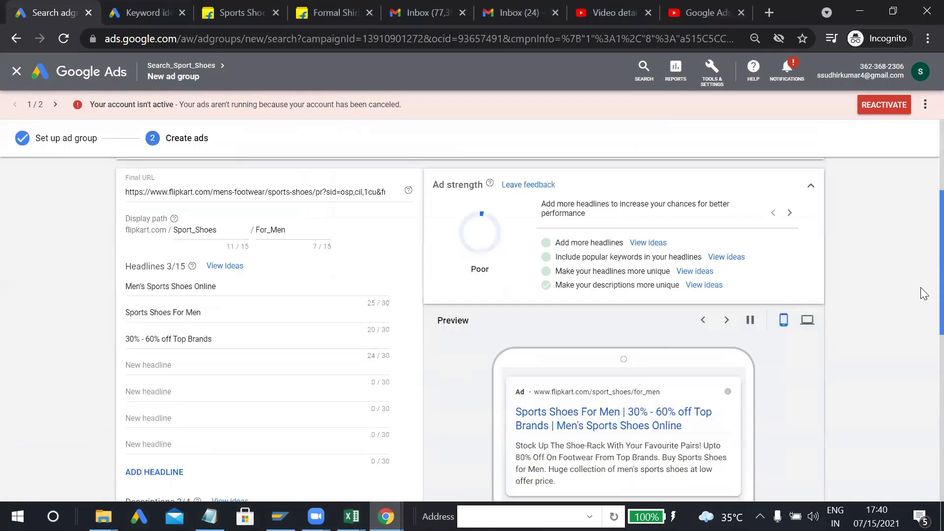
scroll(923, 349, down, 5)
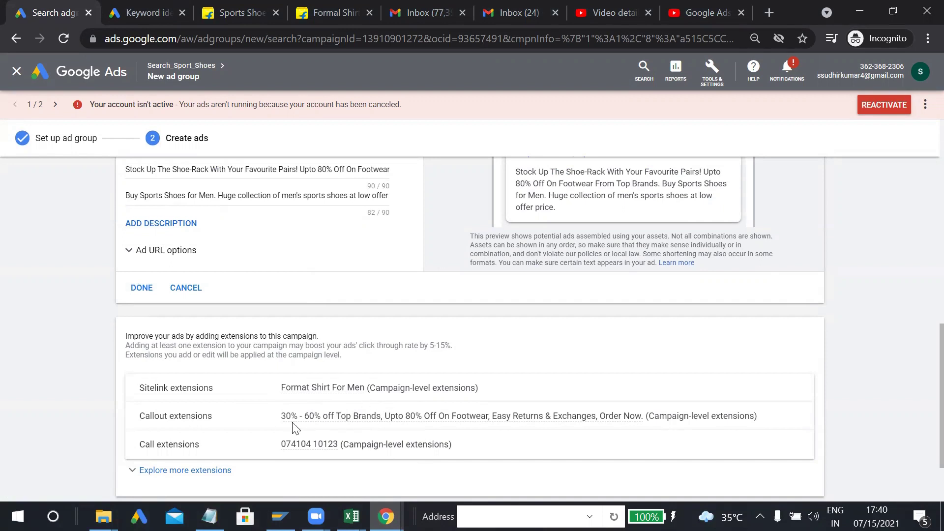
mouse_move(363, 419)
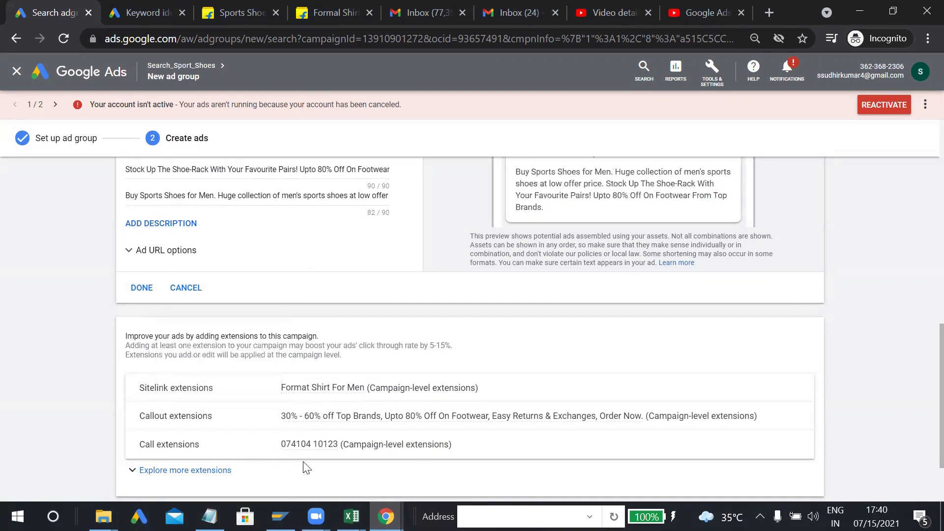
click(143, 295)
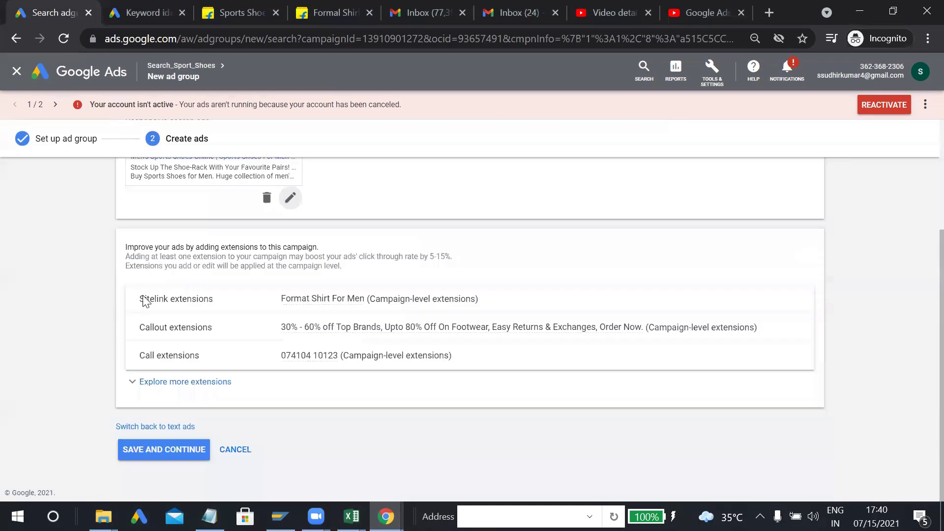
click(176, 448)
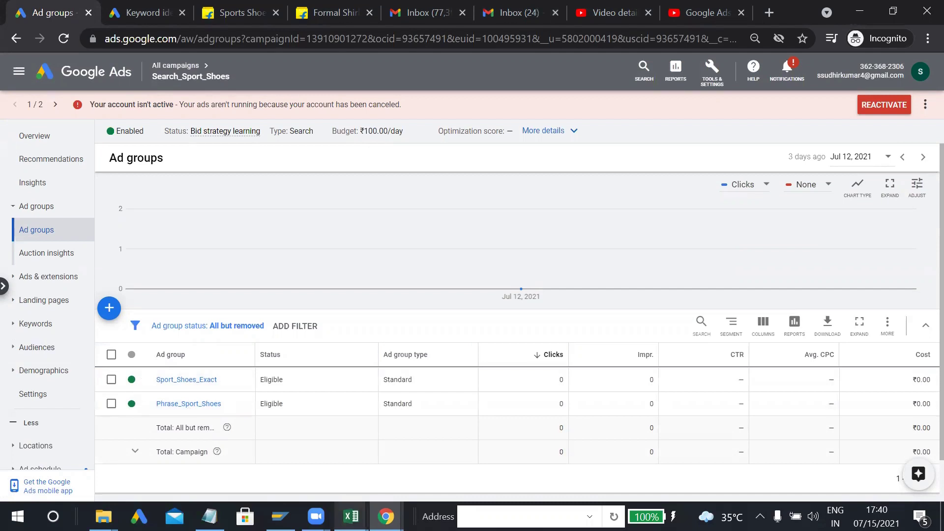
Step: Switch to Book1 in Excel and enter "buy sports shoes for men" in cell F2 of the Phrase sheet
click(351, 516)
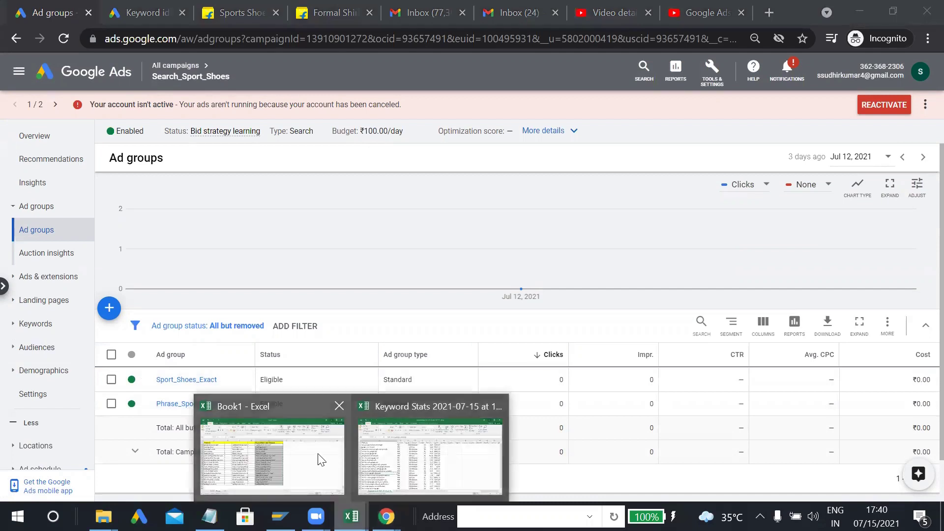
click(320, 457)
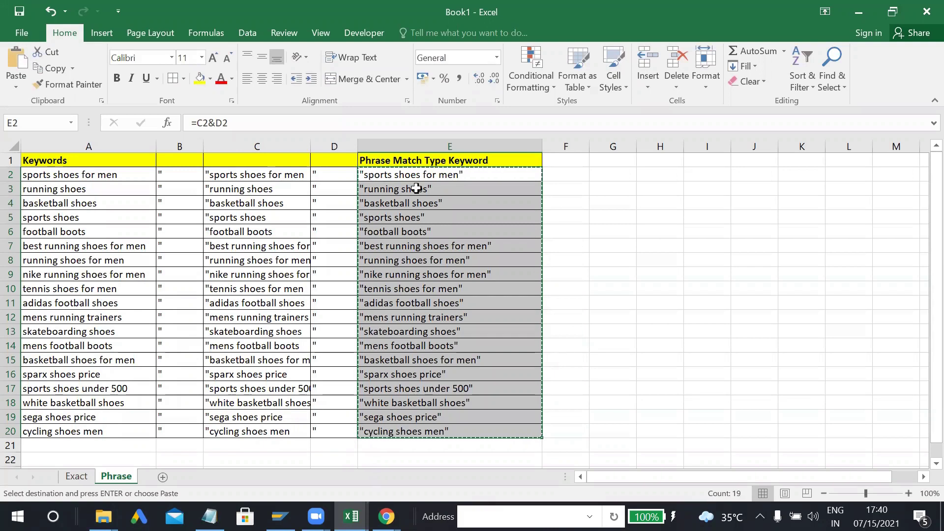
click(568, 175)
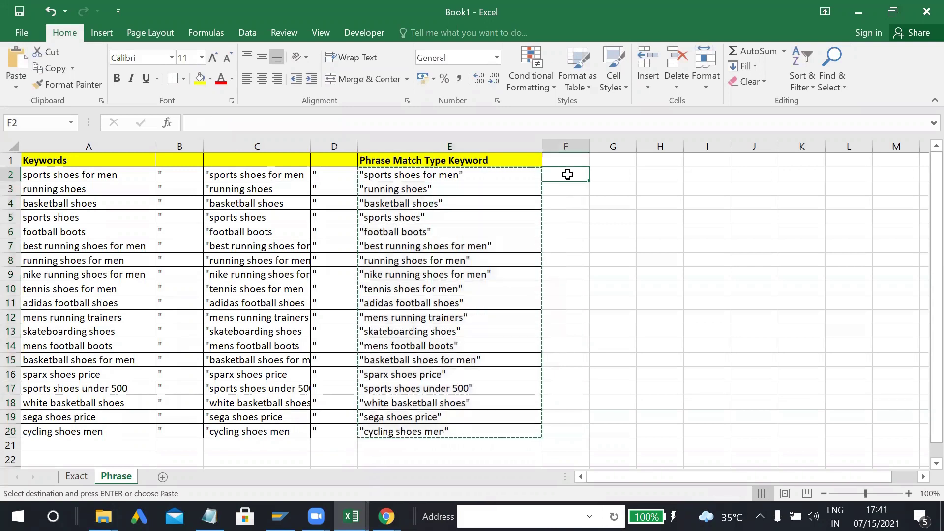
text(buy sh)
key(BackSpace)
text(port)
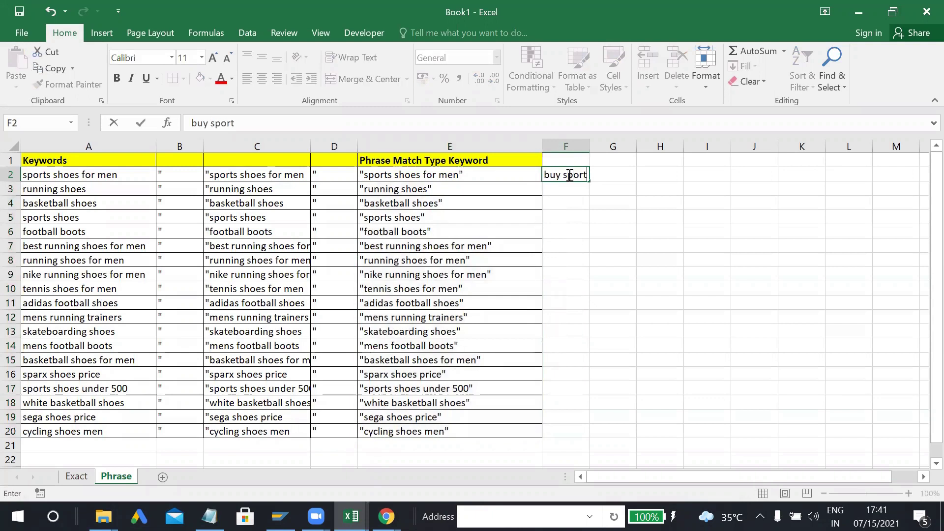
text(s shoes for men)
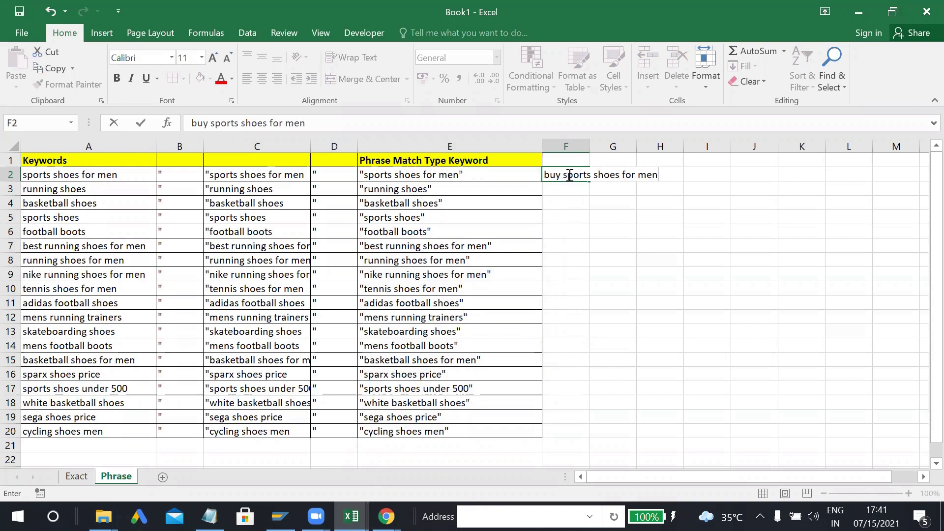
key(Return)
Step: Extend the example search in F2 to "buy sports shoes for men online" and widen column F to fit it
click(568, 174)
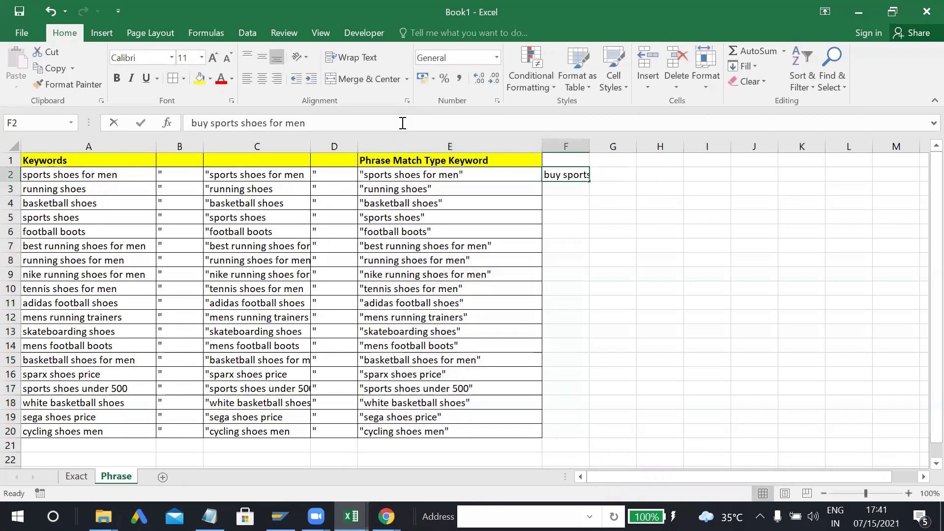
click(403, 123)
text(on)
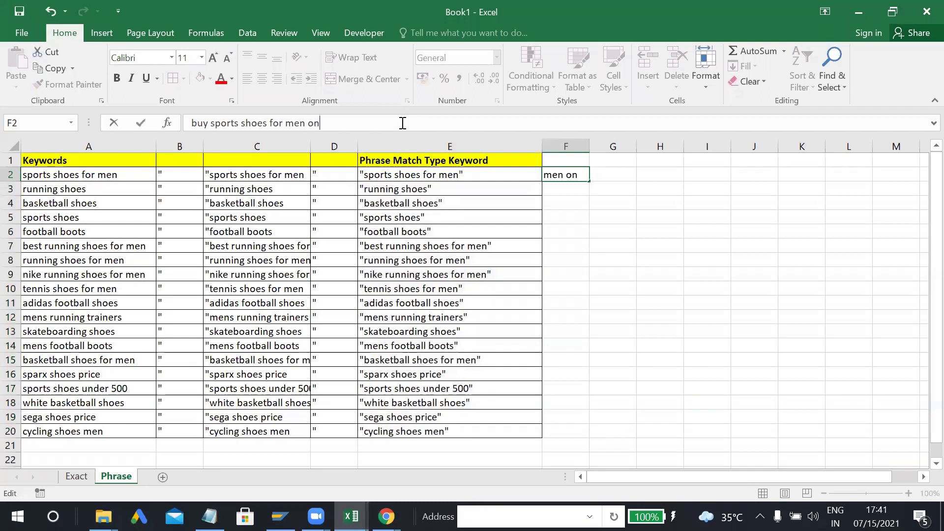
text(line)
key(Return)
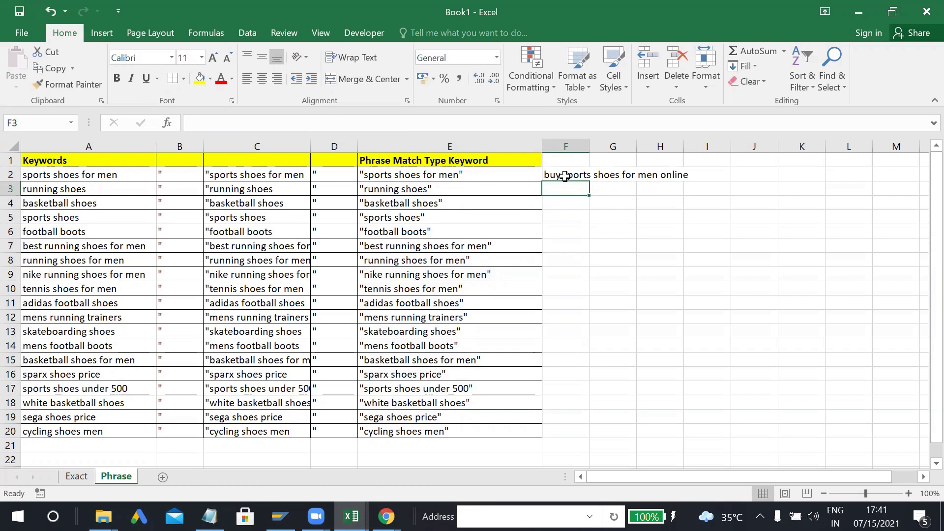
drag(590, 147, 699, 209)
click(641, 216)
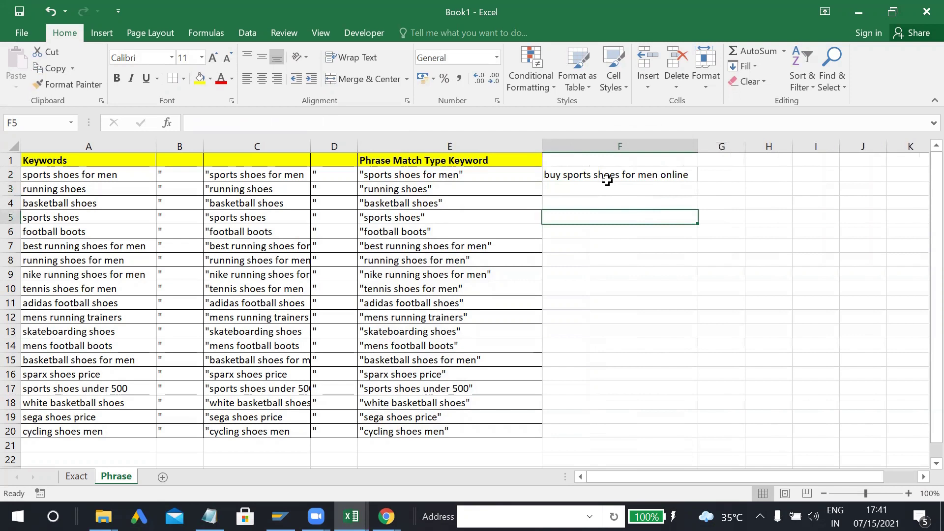
click(472, 176)
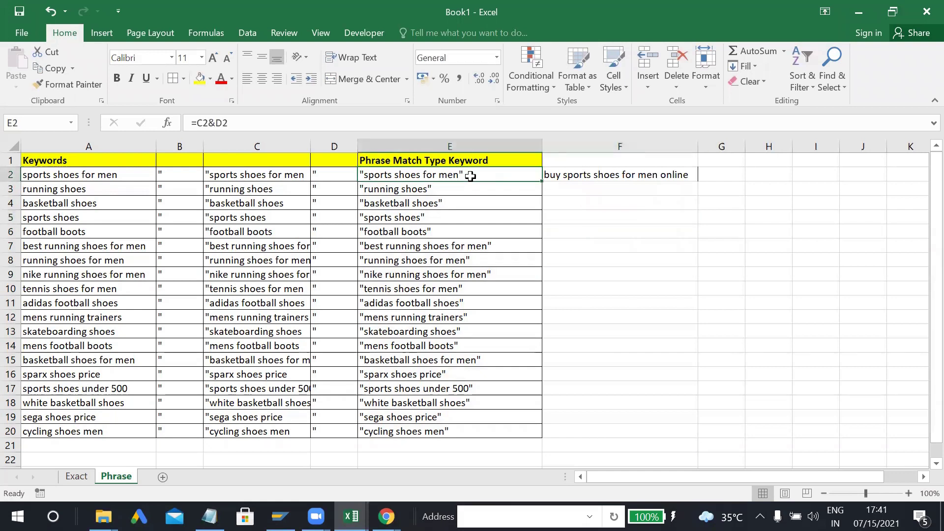
Step: Enter the example search "sport shoes for men" in cell F12 of the Phrase sheet
click(599, 324)
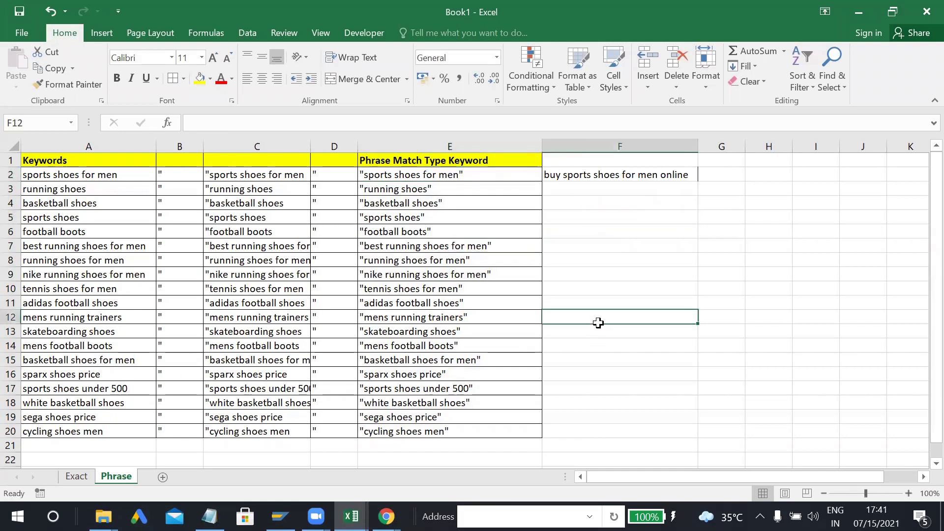
text(sport)
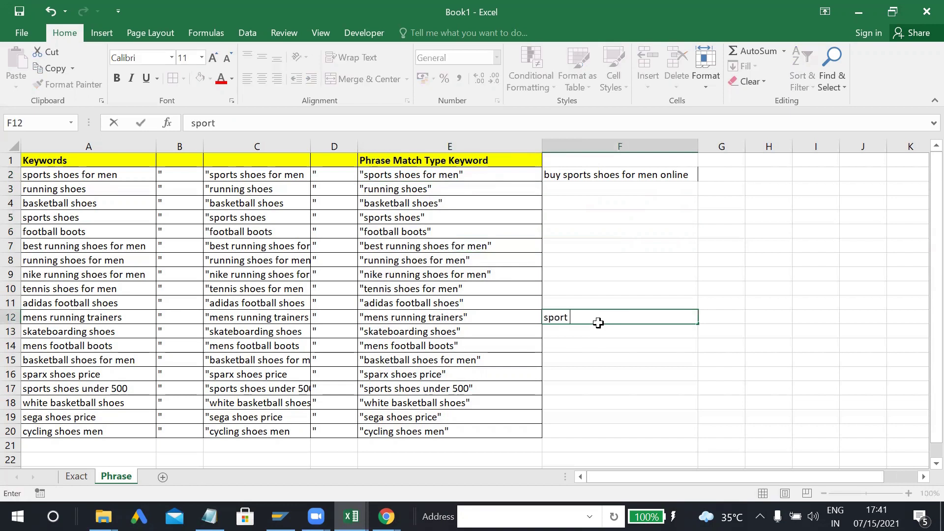
text( shoes for men)
key(Return)
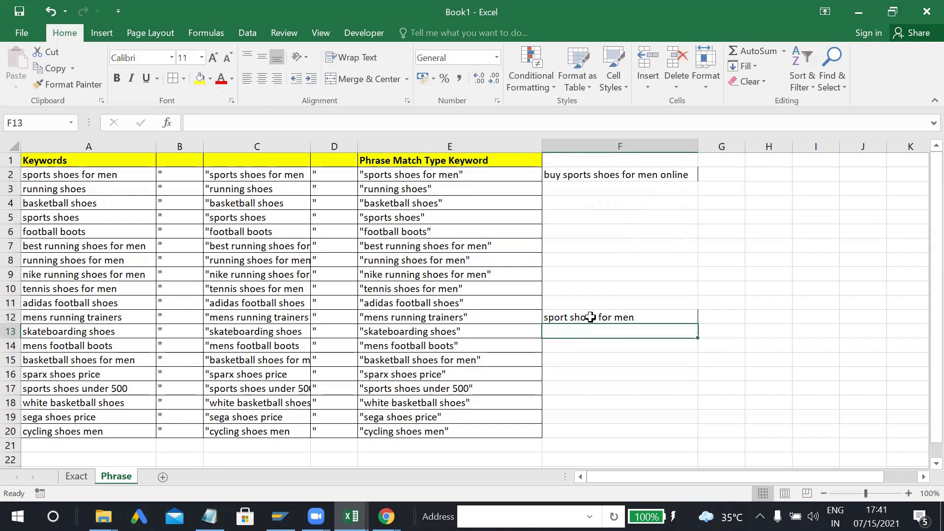
click(590, 317)
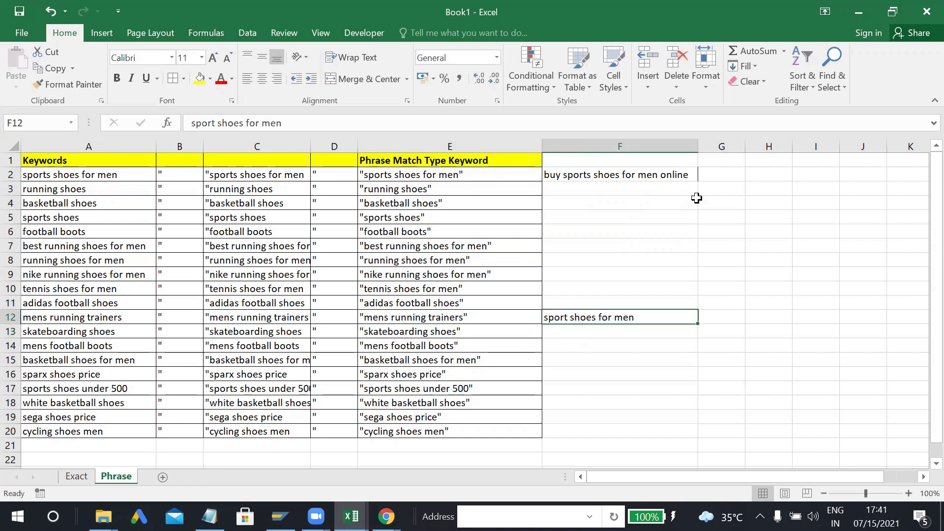
Step: Switch to Google Ads and start adding negative keywords to the Phrase_Sport_Shoes ad group
click(858, 11)
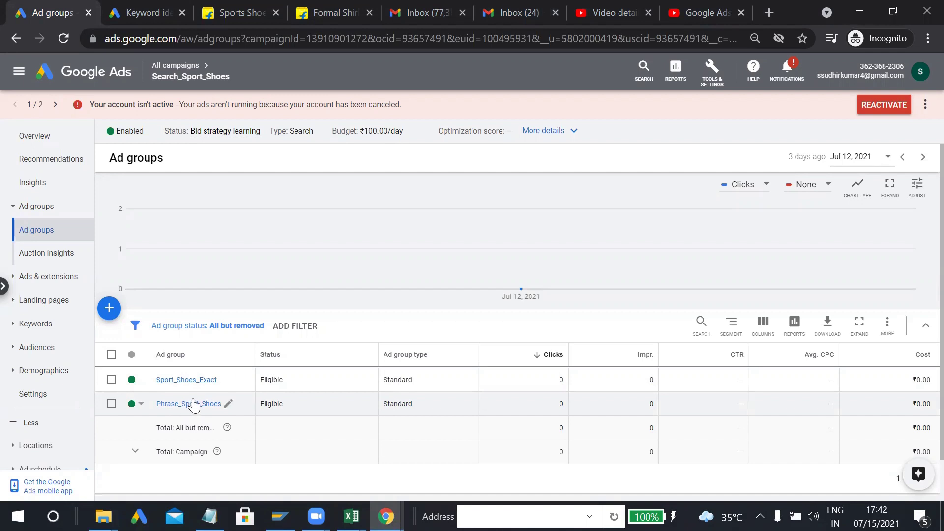
click(190, 405)
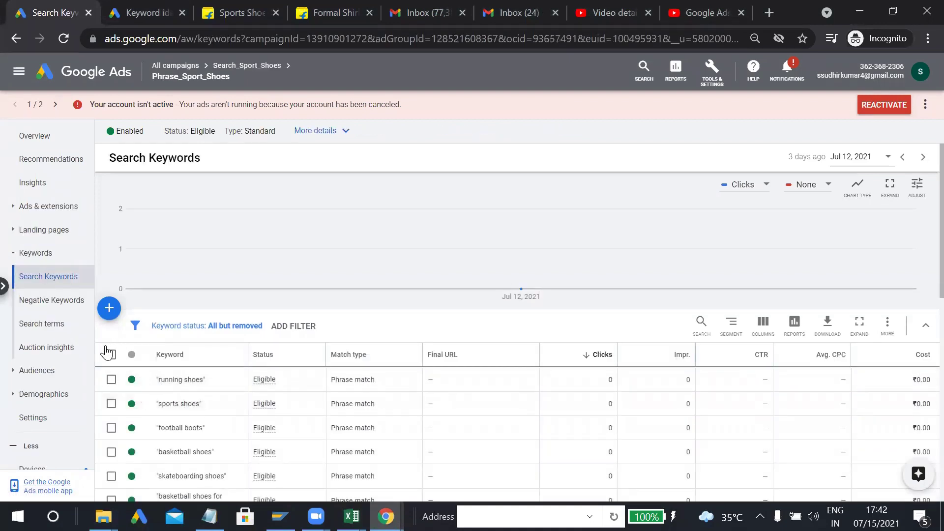
click(33, 307)
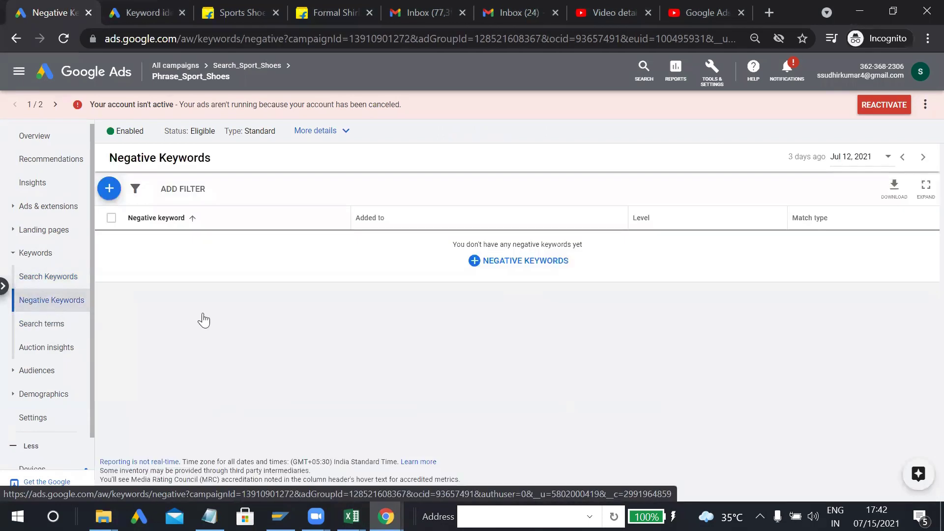
click(512, 267)
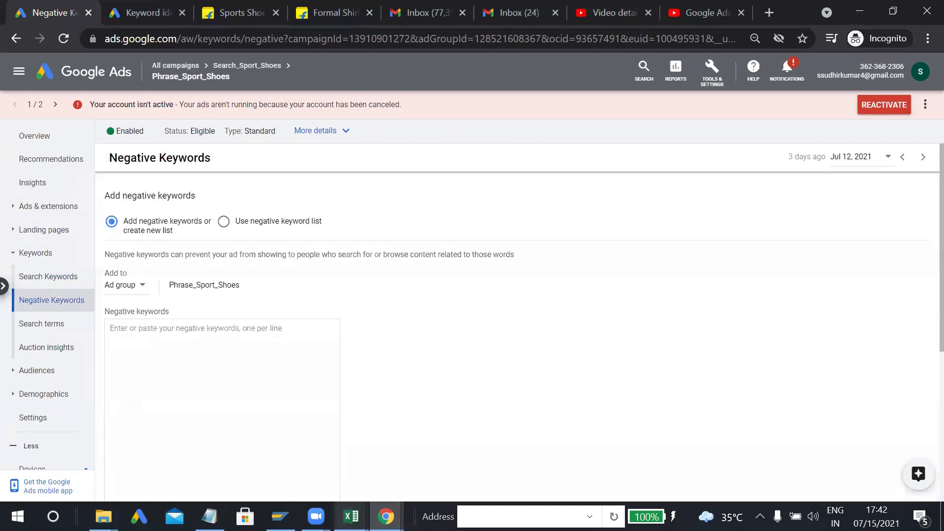
Step: Switch to Book1 in Excel and copy the exact match keywords E2:E20 from the Exact sheet
mouse_move(351, 516)
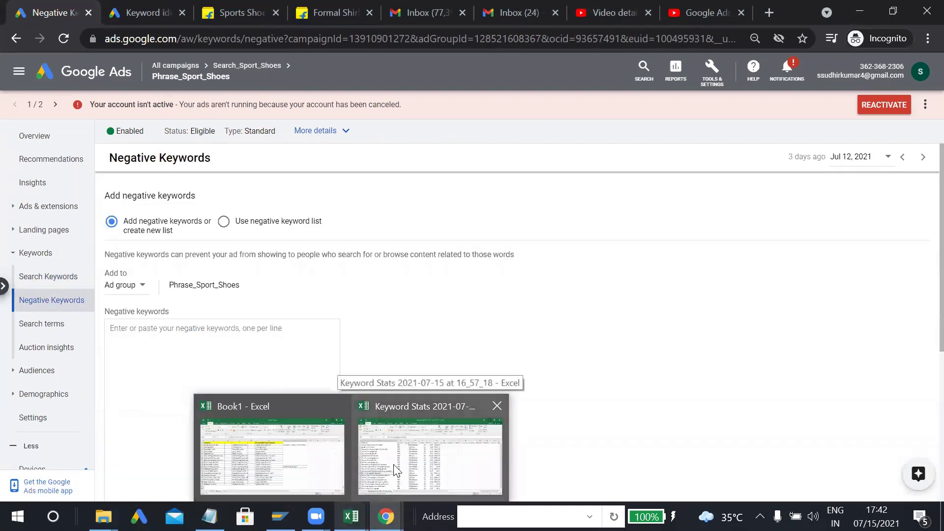
click(396, 470)
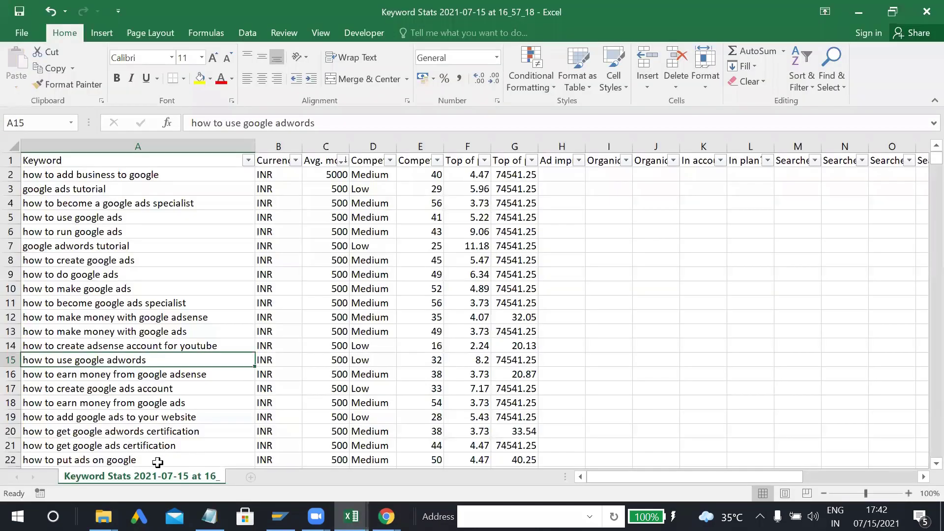
mouse_move(351, 516)
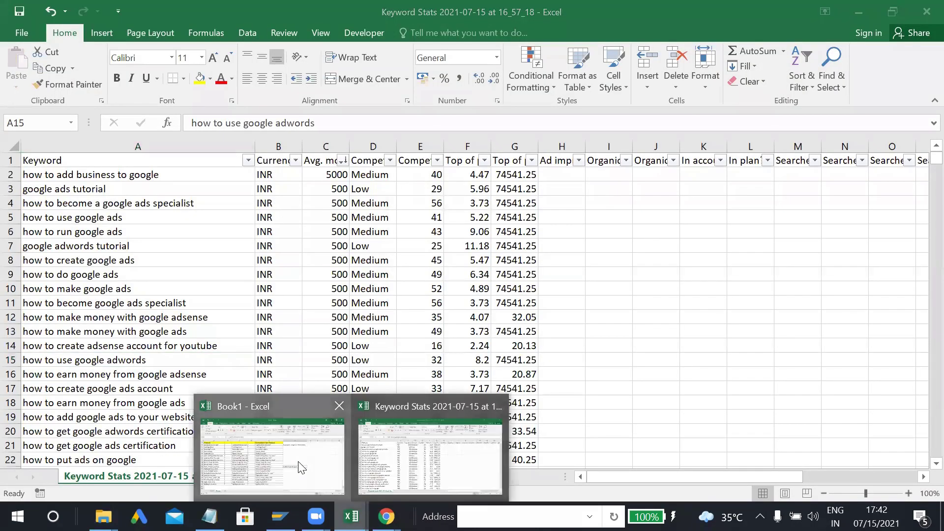
click(202, 472)
click(87, 474)
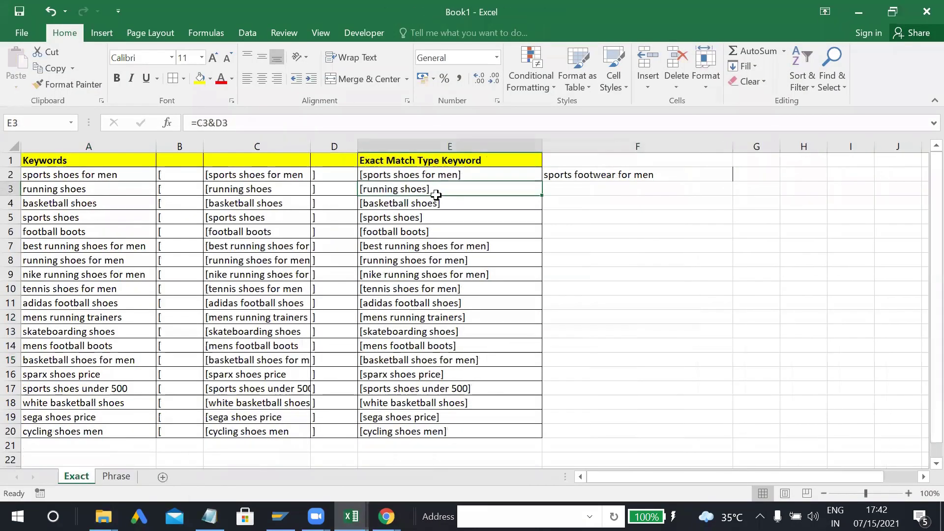
drag(431, 175, 421, 433)
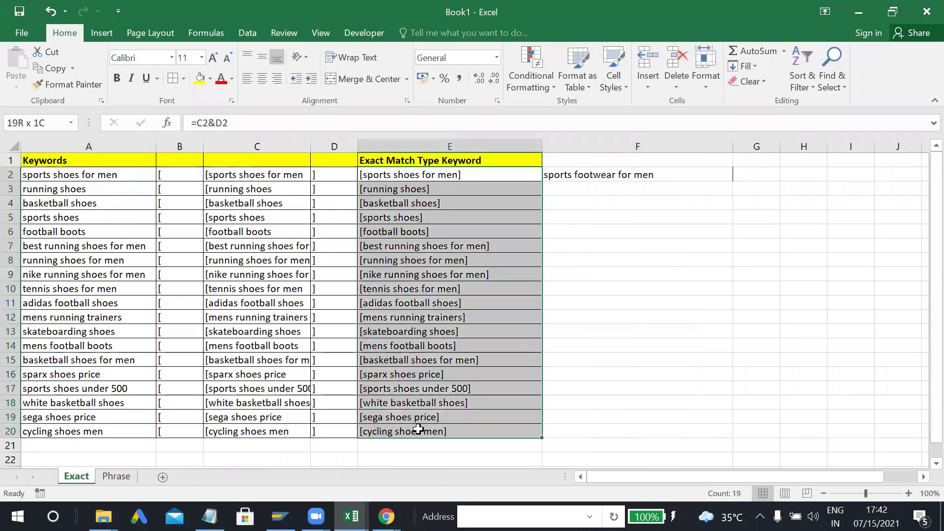
key(ctrl+c)
click(859, 12)
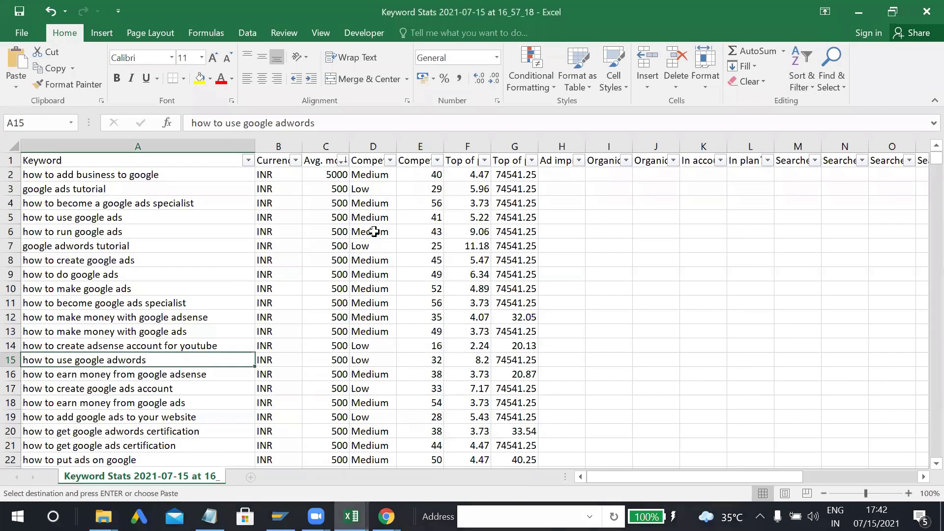
Step: Back in Google Ads, paste the copied exact match keywords as ad group negative keywords for Phrase_Sport_Shoes and save them
click(386, 517)
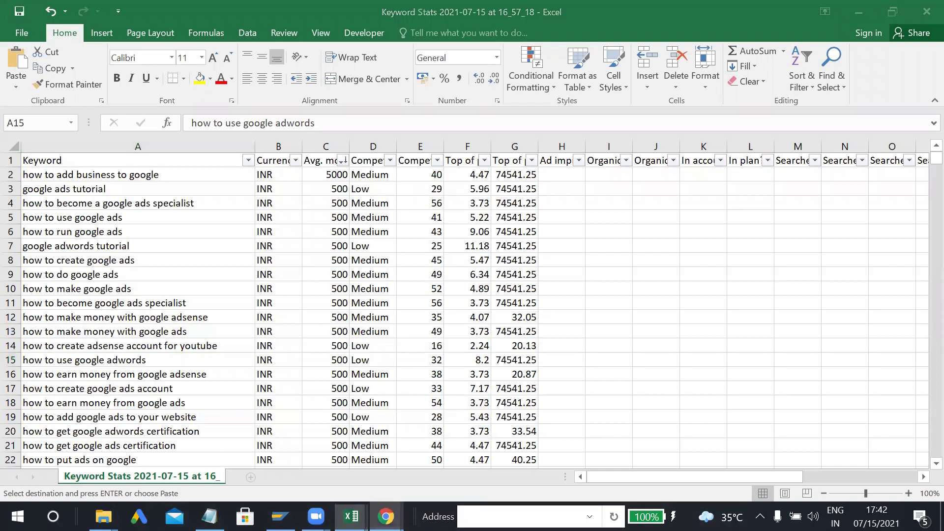
click(467, 455)
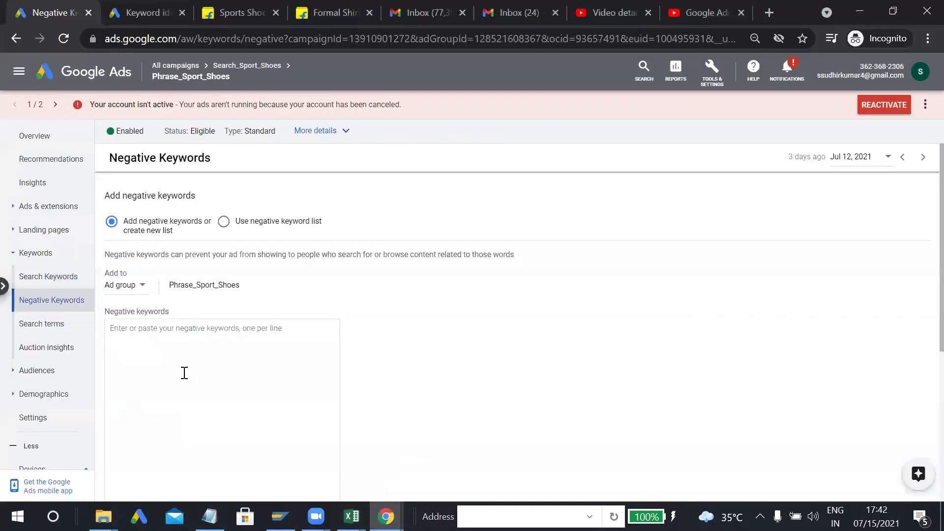
click(162, 351)
key(ctrl+v)
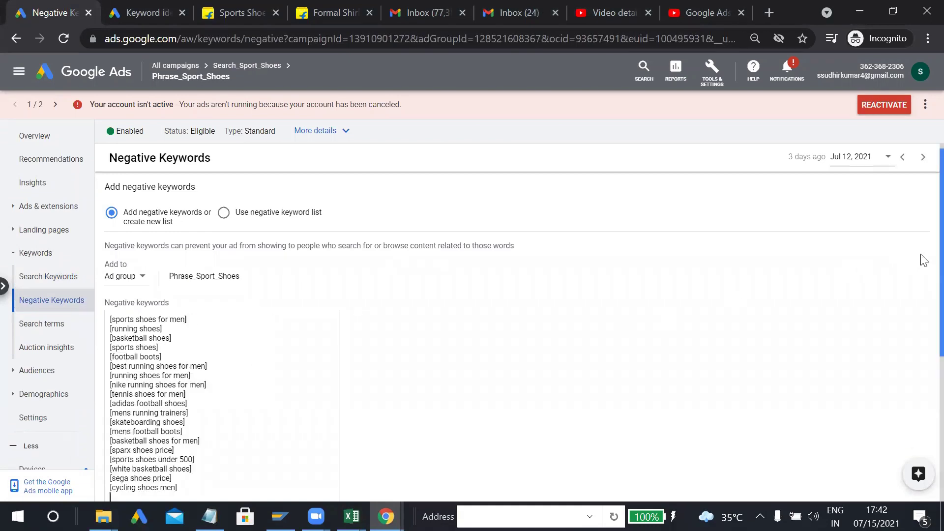
scroll(921, 377, down, 5)
click(121, 378)
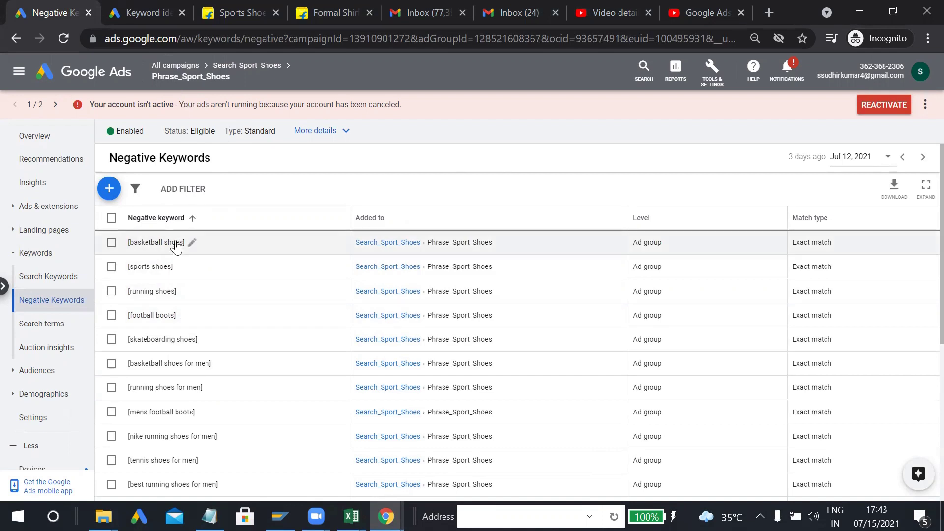
Step: Return to the all-campaigns overview and open the ad groups of the Search_Sport_Shoes campaign
mouse_move(236, 79)
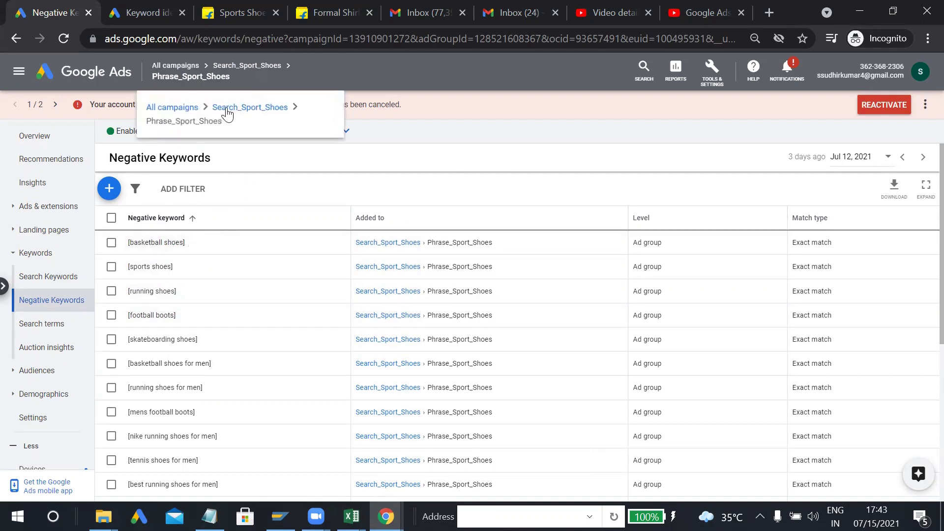
click(227, 113)
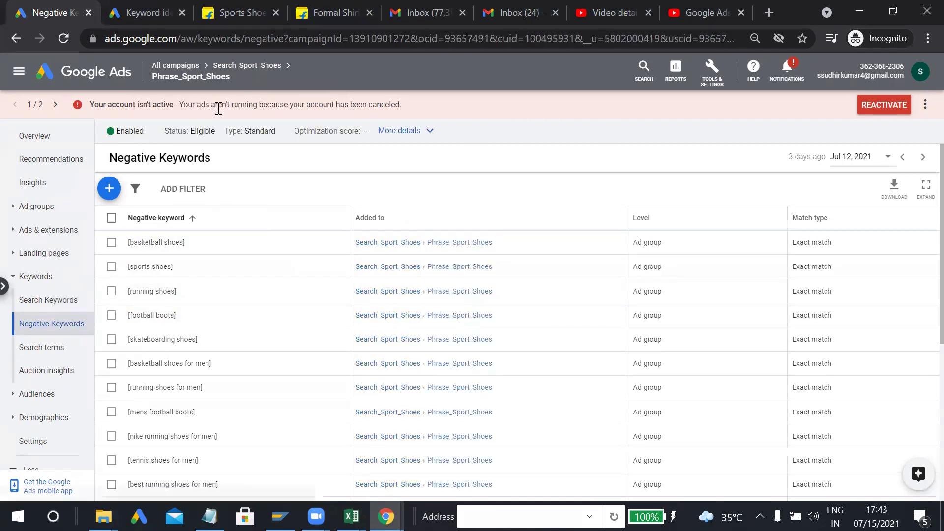
mouse_move(191, 90)
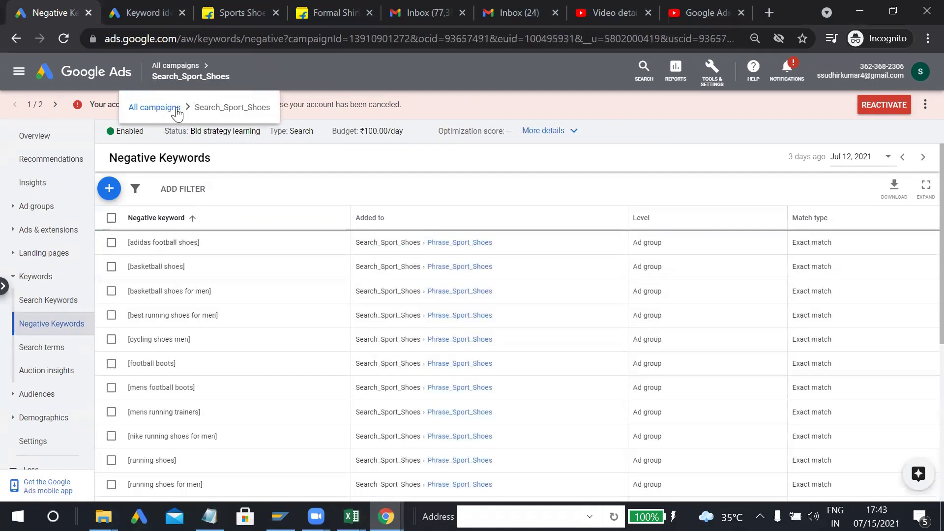
click(152, 109)
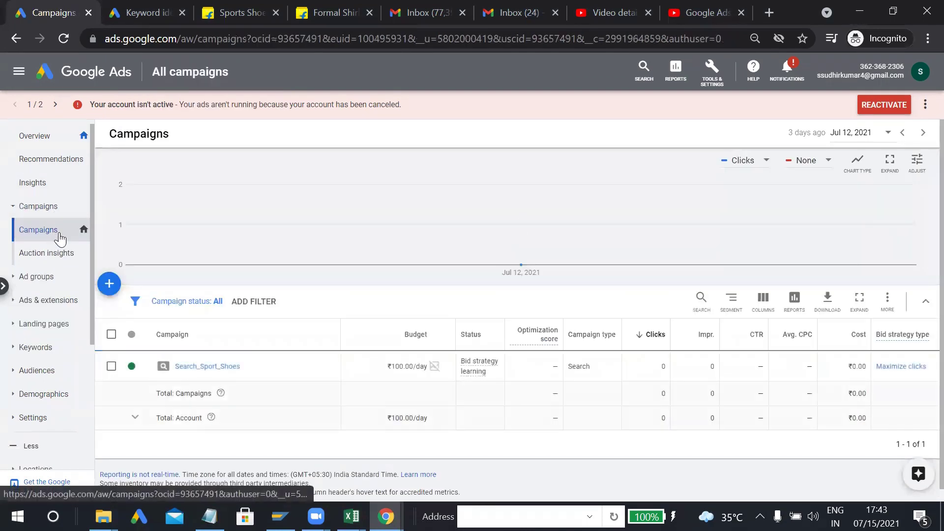
click(208, 373)
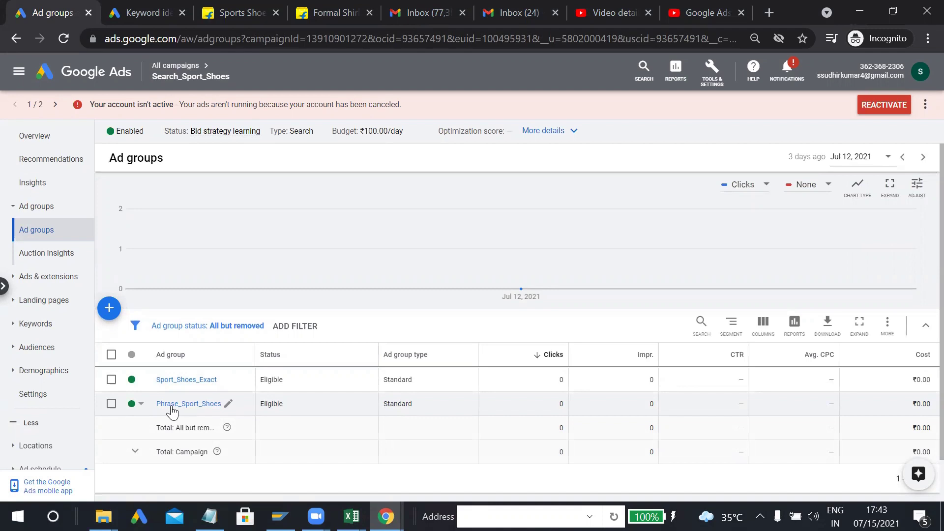
Step: Open the Search_Sport_Shoes campaign settings and review the goal and the Search and Display network options
click(70, 400)
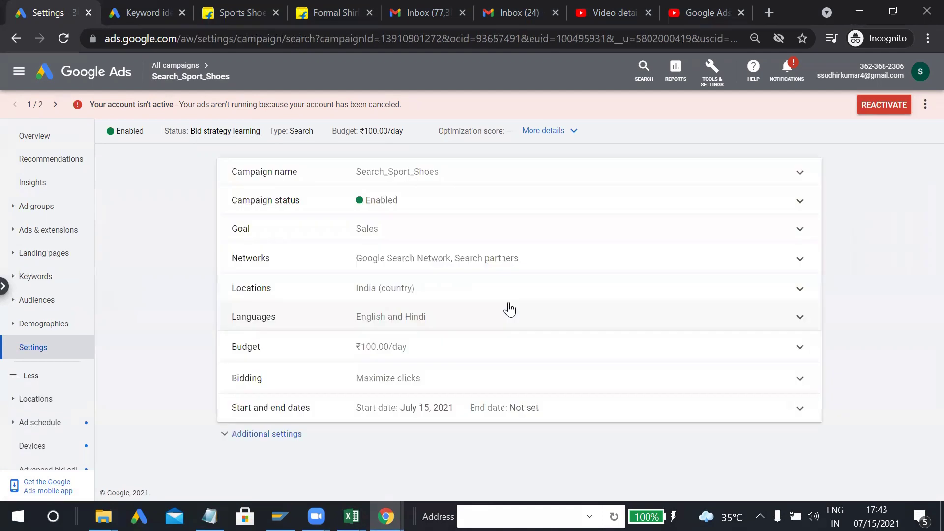
click(447, 269)
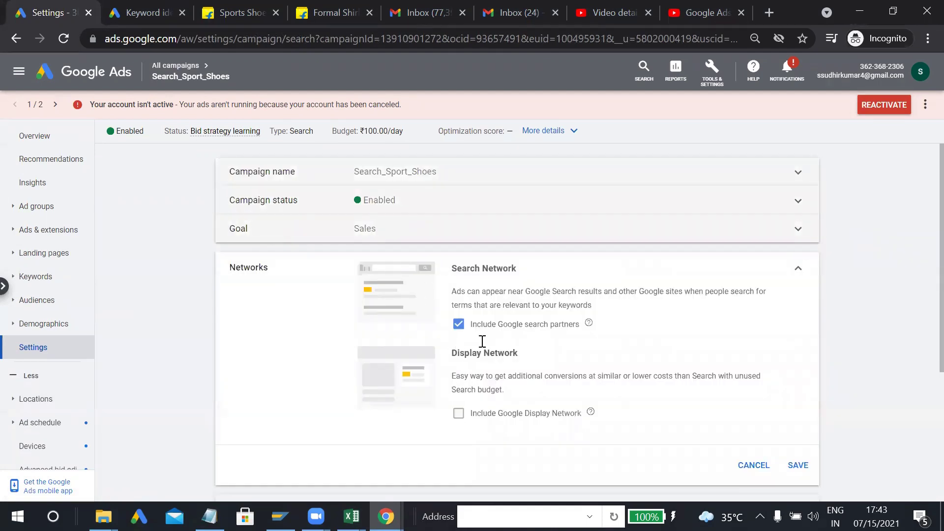
click(432, 238)
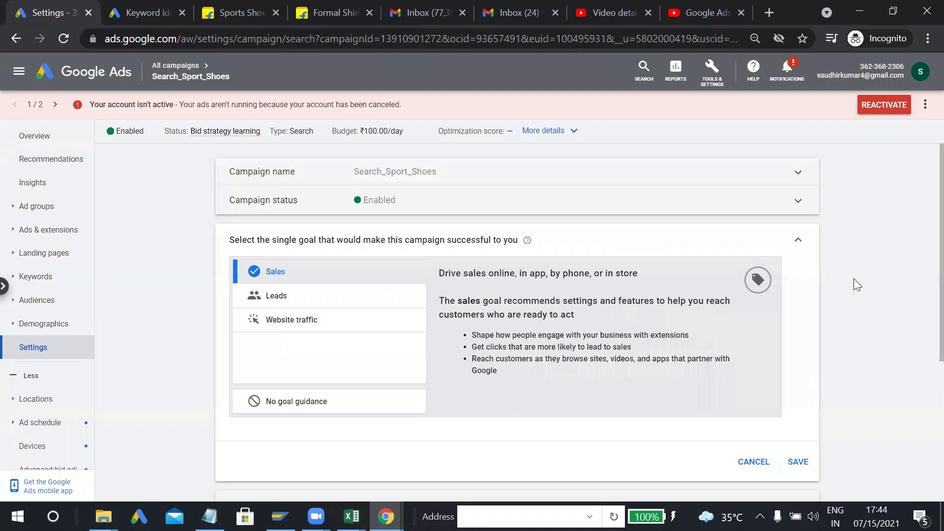
scroll(925, 252, down, 3)
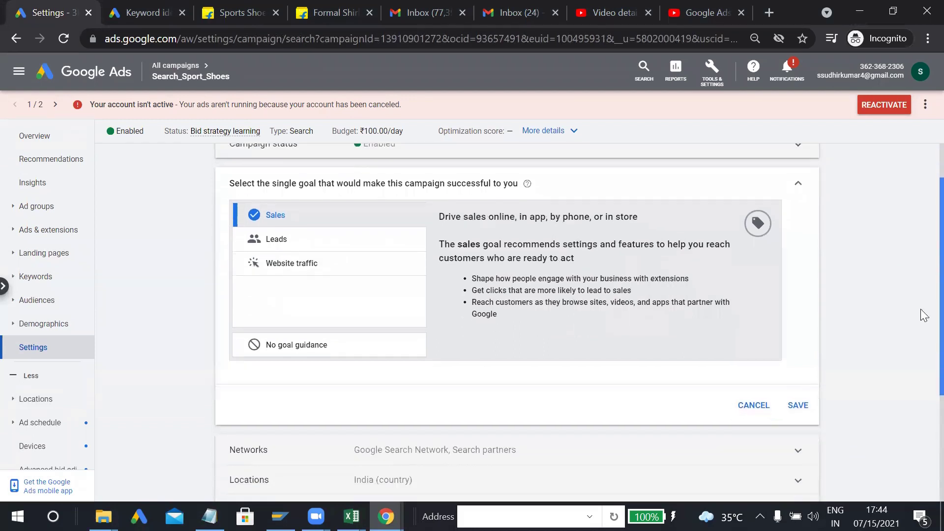
scroll(919, 373, down, 2)
click(482, 280)
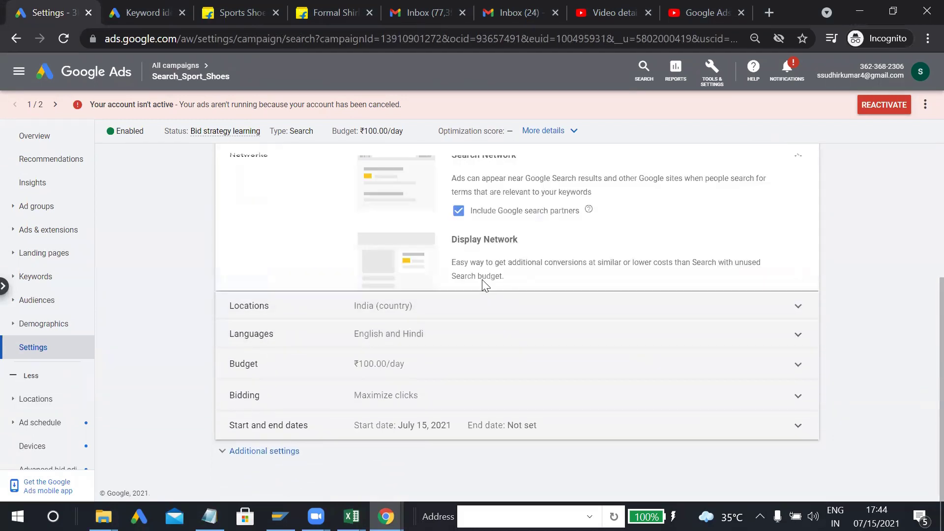
scroll(921, 316, up, 2)
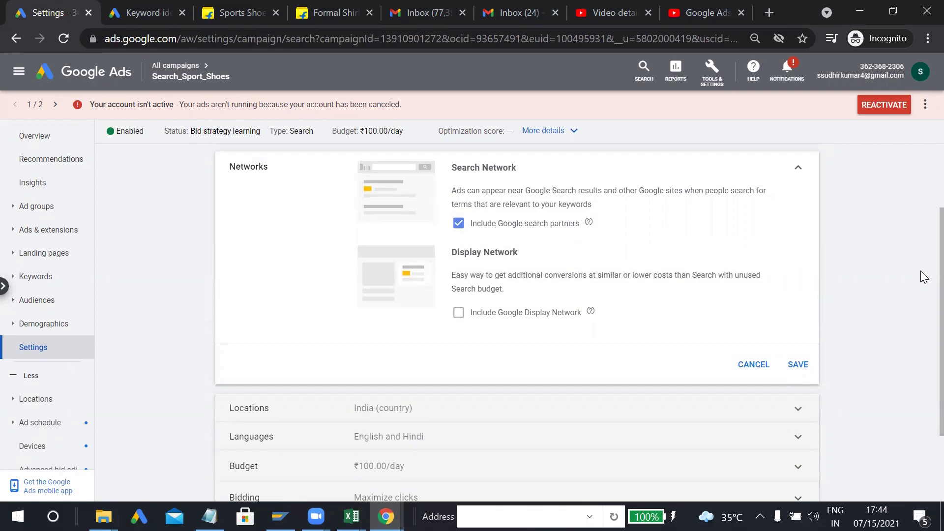
scroll(923, 324, down, 2)
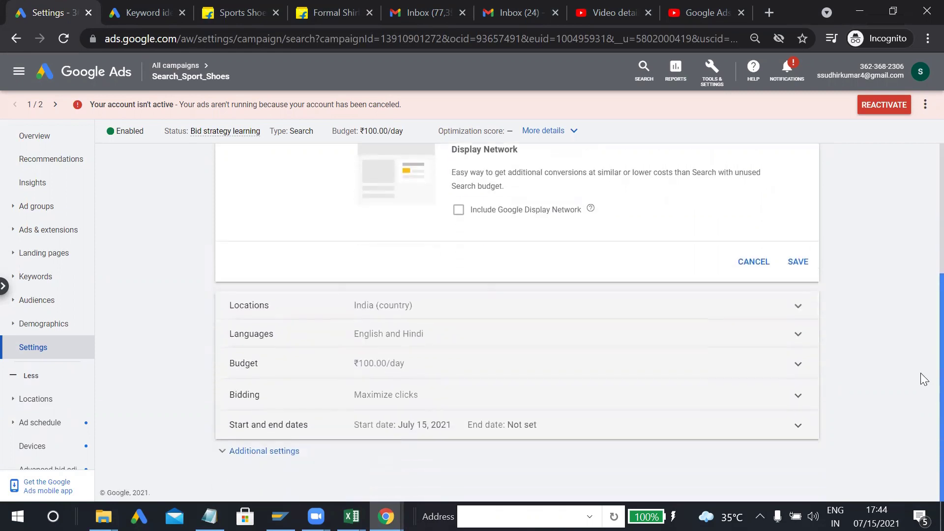
Step: Review the campaign's location targeting options, languages and bidding settings
click(561, 316)
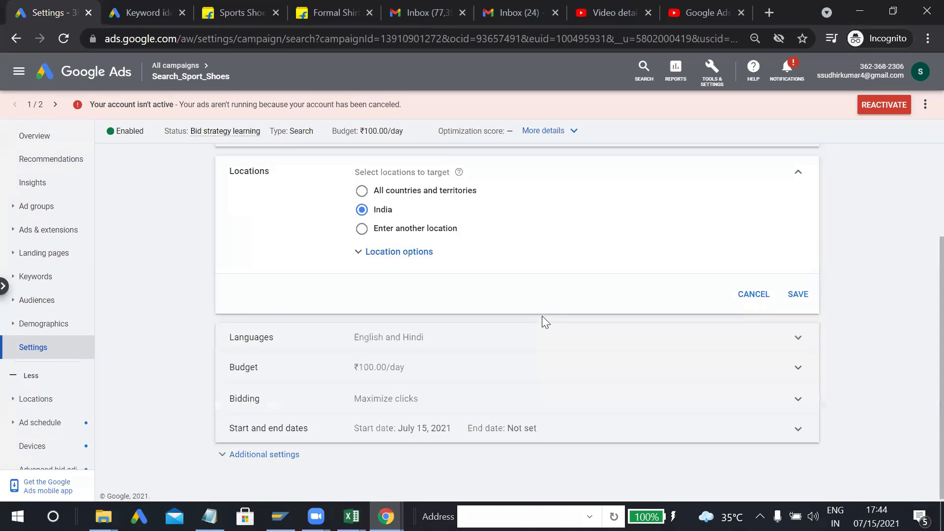
click(411, 264)
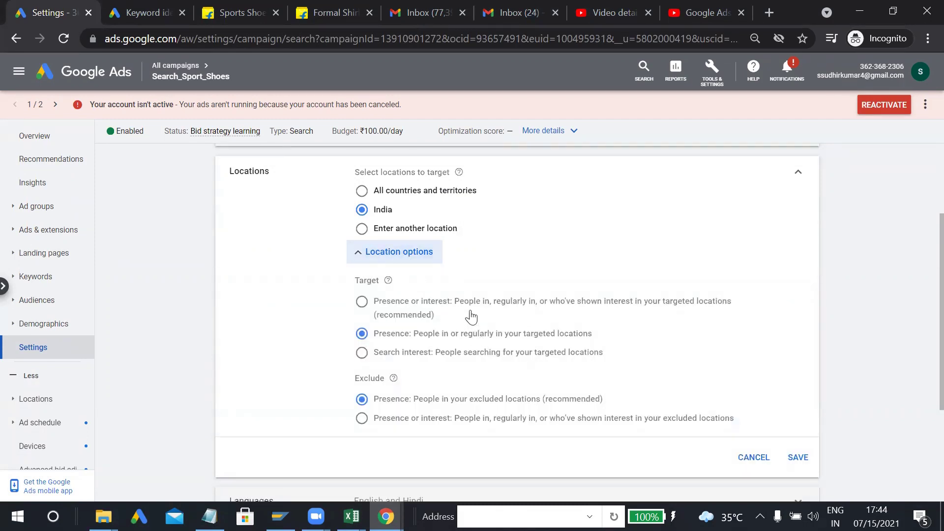
scroll(923, 380, down, 3)
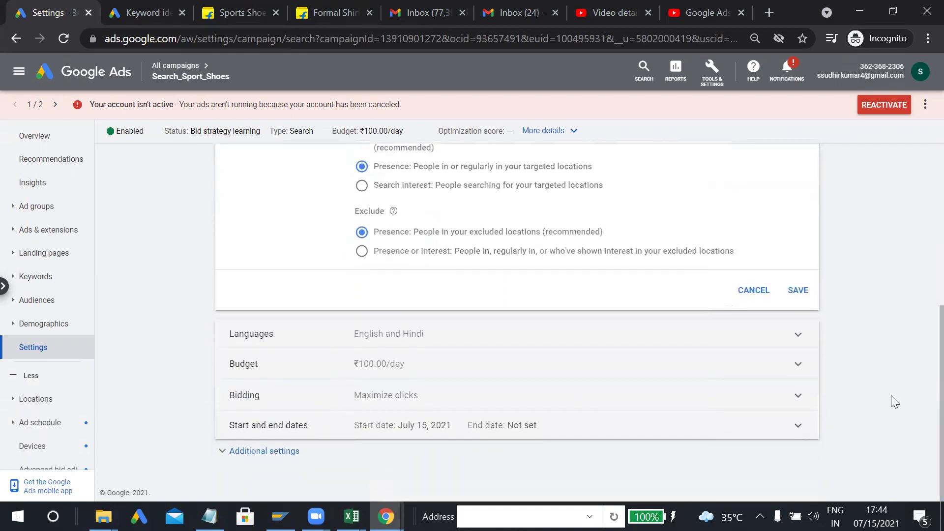
click(394, 331)
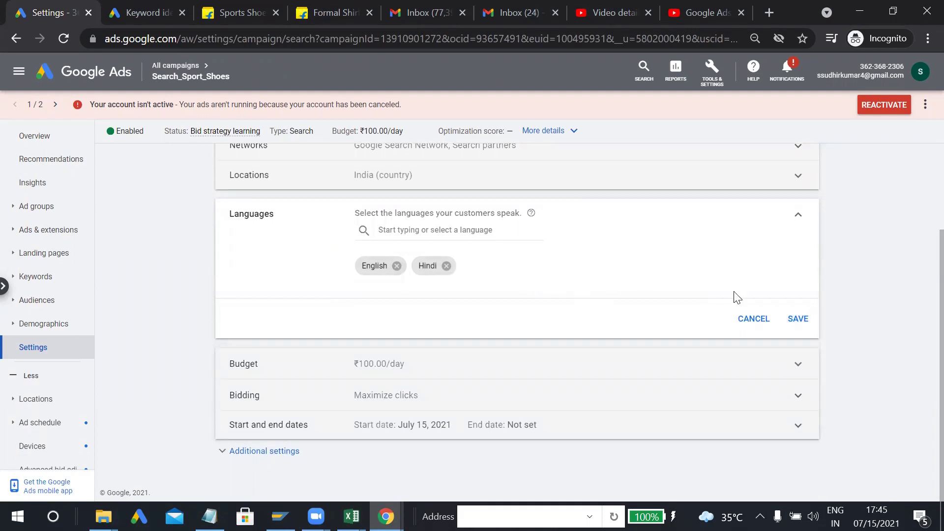
click(575, 394)
click(405, 382)
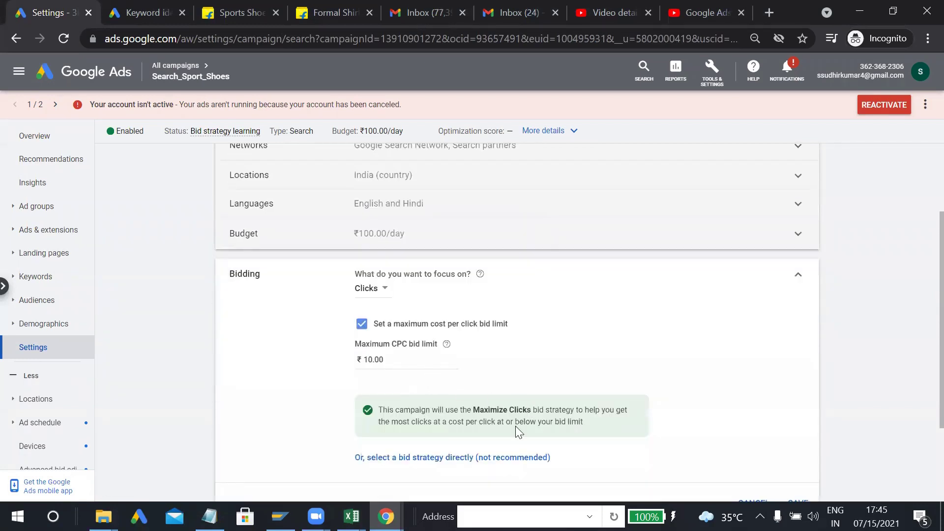
Step: Review the bid strategies that can be selected directly for the campaign, and close the bidding settings without saving
click(488, 457)
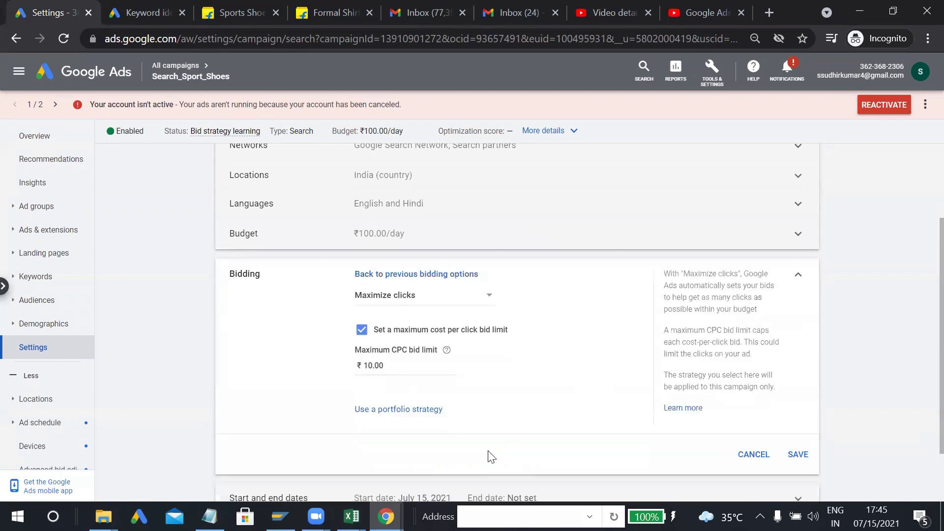
click(433, 297)
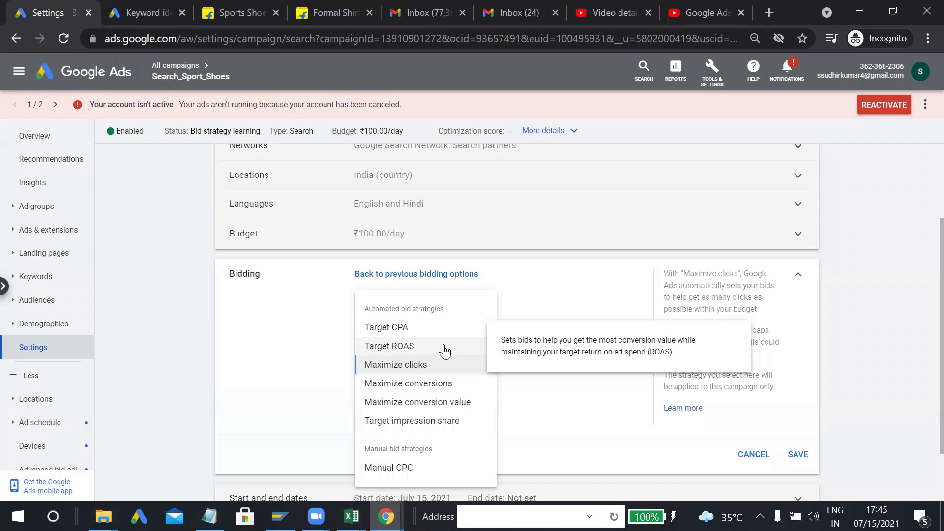
click(528, 317)
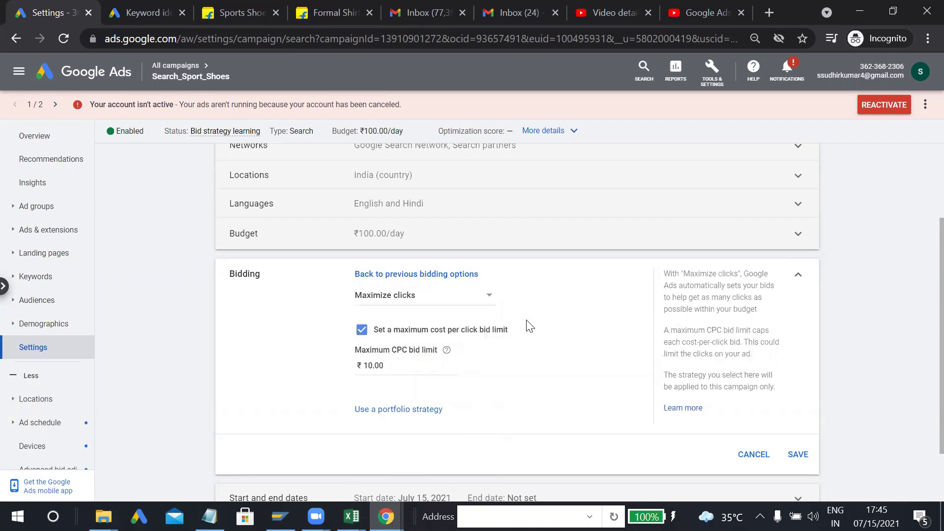
scroll(922, 382, down, 2)
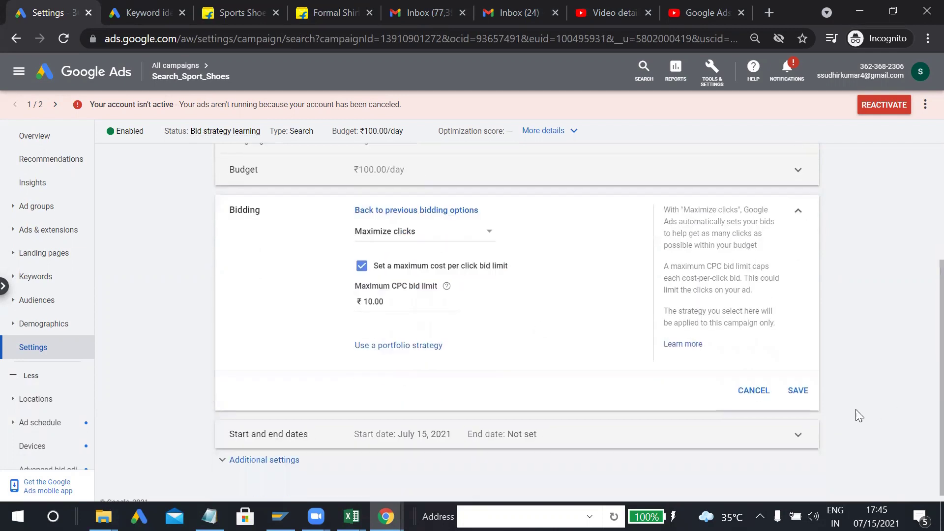
click(753, 393)
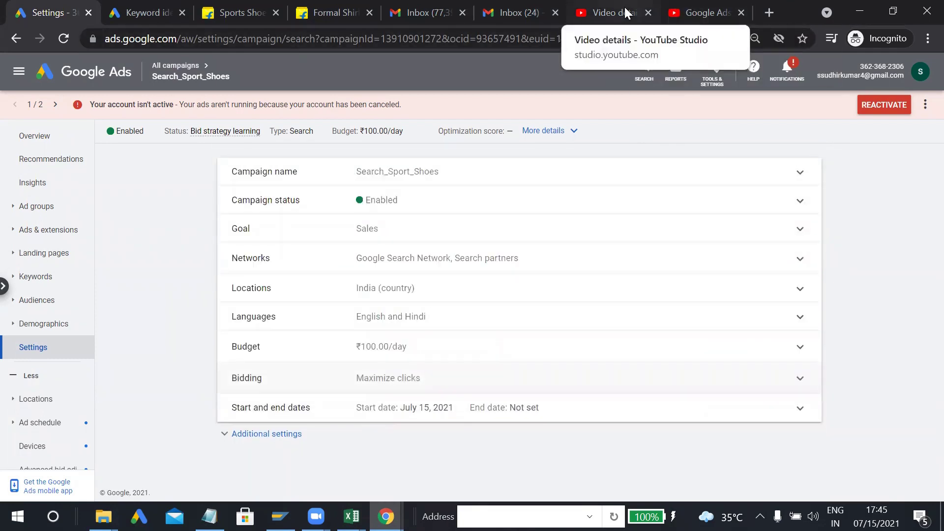
Step: Switch to YouTube, open the Marketing Gladiator channel and look through its uploaded videos
click(627, 13)
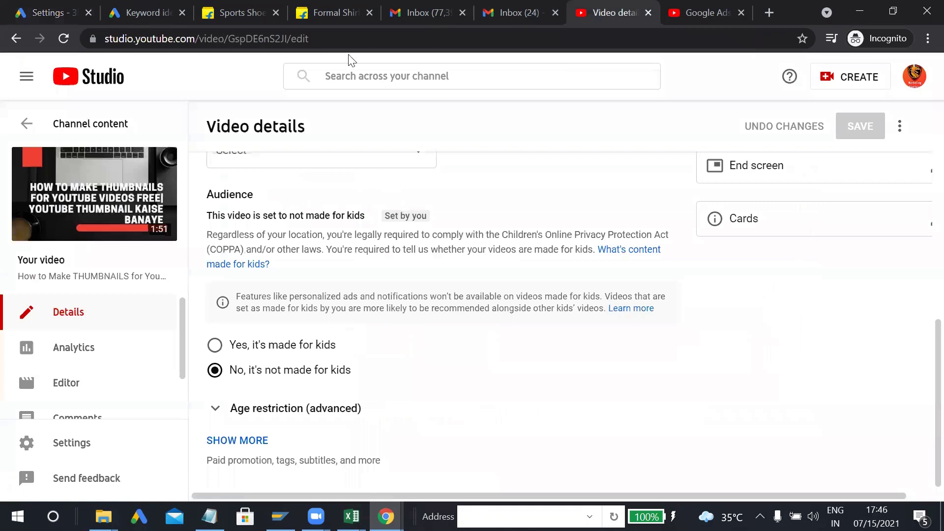
click(695, 6)
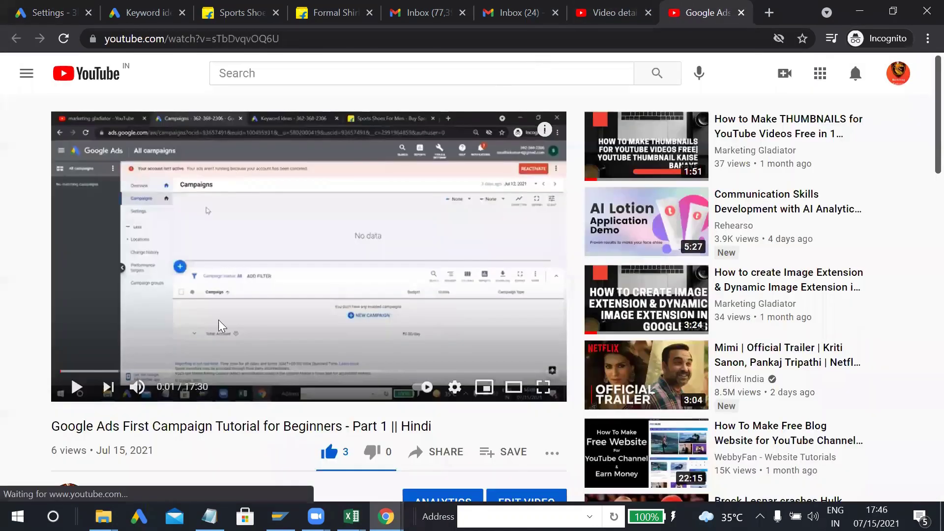
click(74, 495)
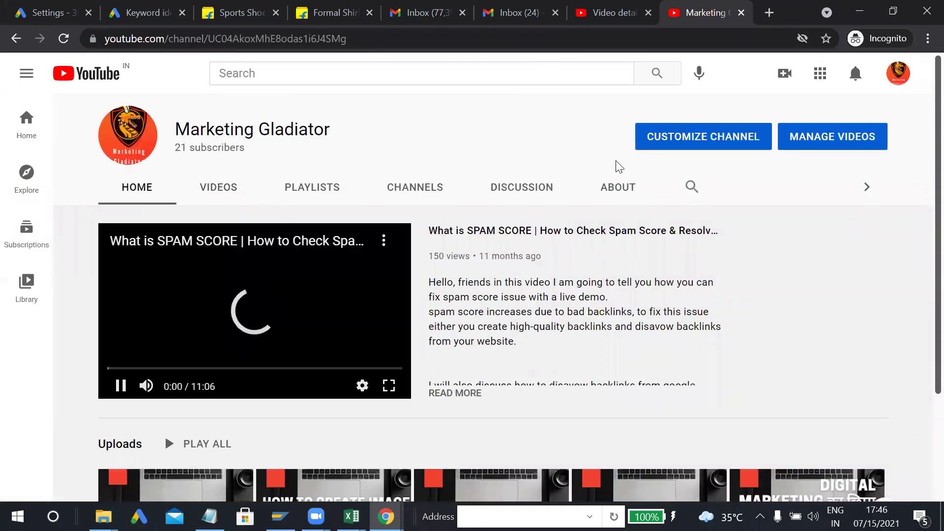
click(219, 188)
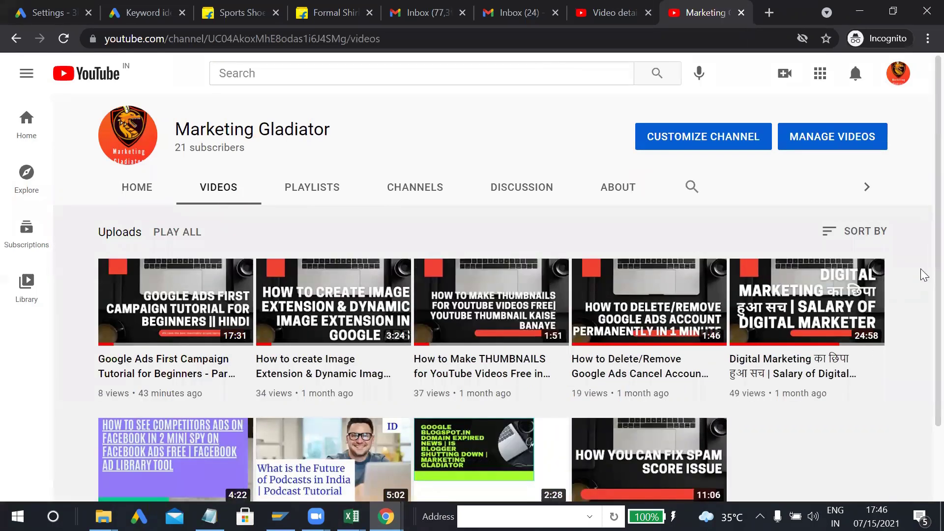
scroll(924, 320, down, 1)
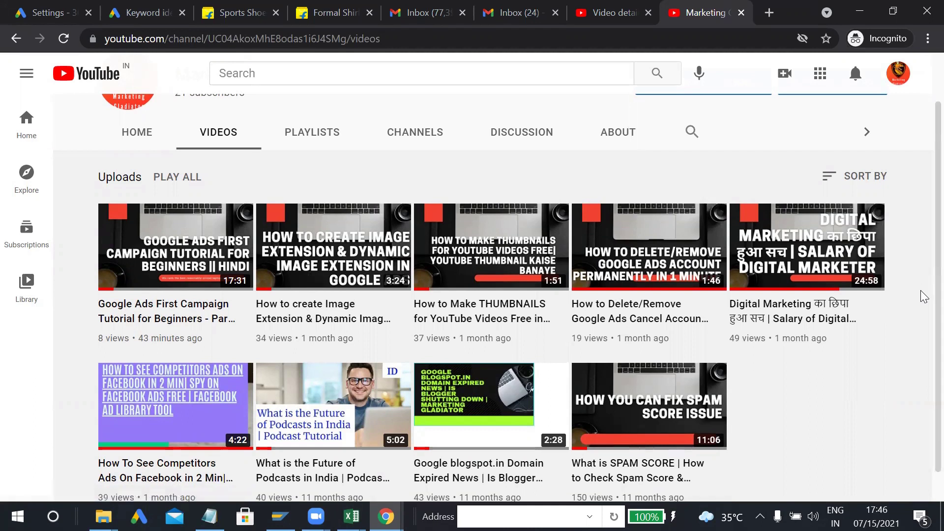
scroll(924, 296, down, 1)
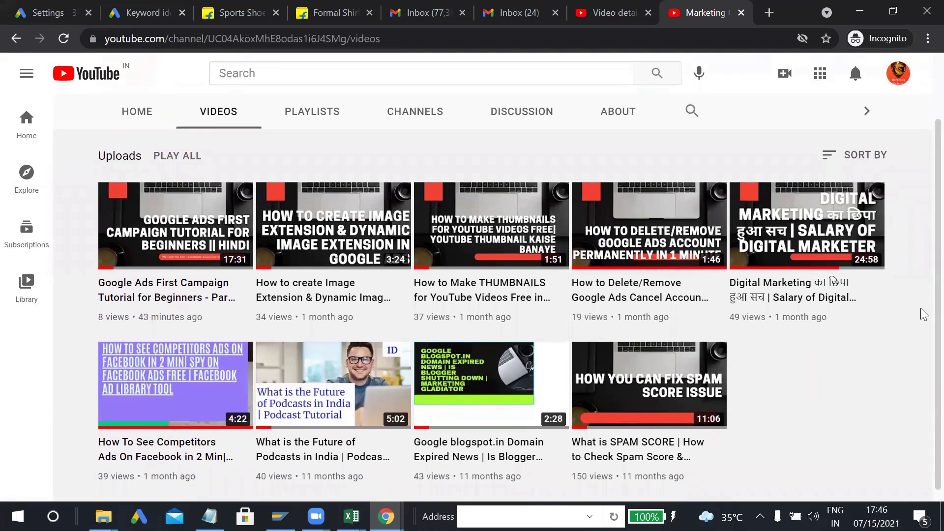